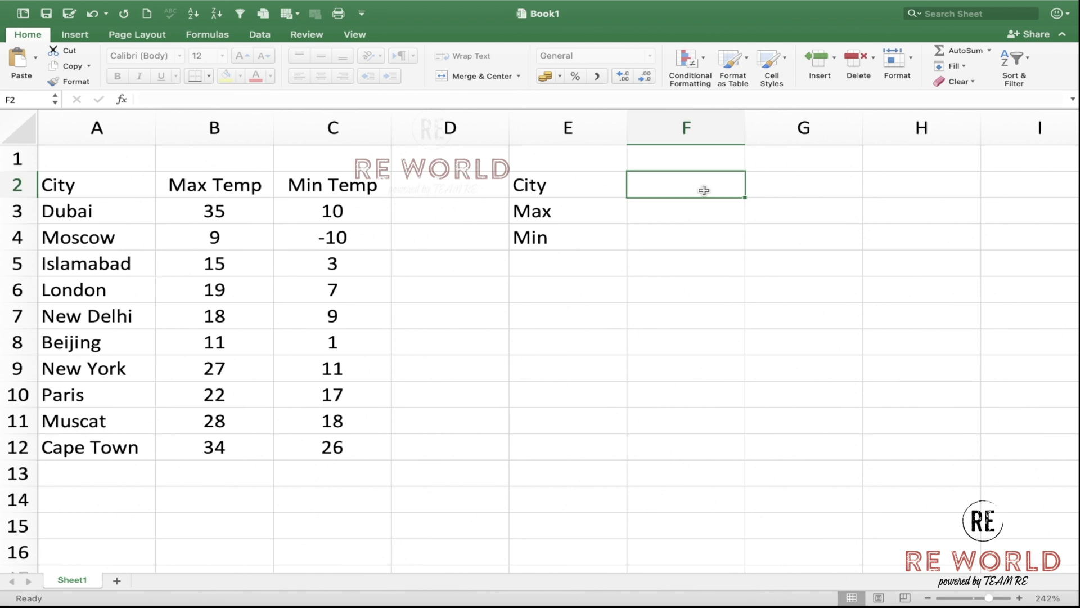
{"action": "type", "text": "London"}
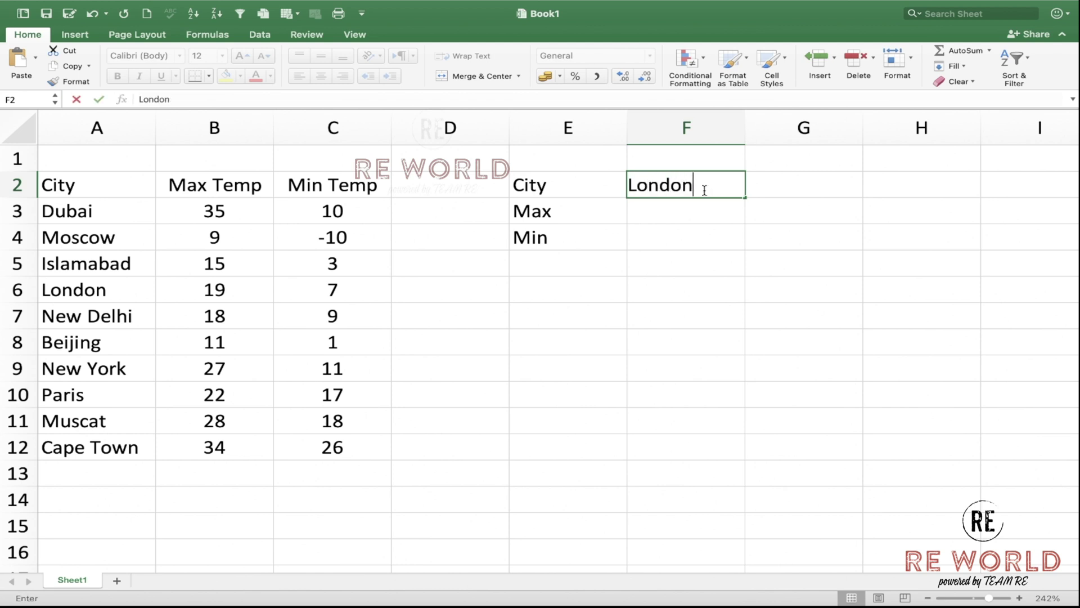
Commit London as the lookup city in F2 and move to F3.
{"action": "left_click", "coordinate": [687, 258]}
{"action": "left_click", "coordinate": [701, 210]}
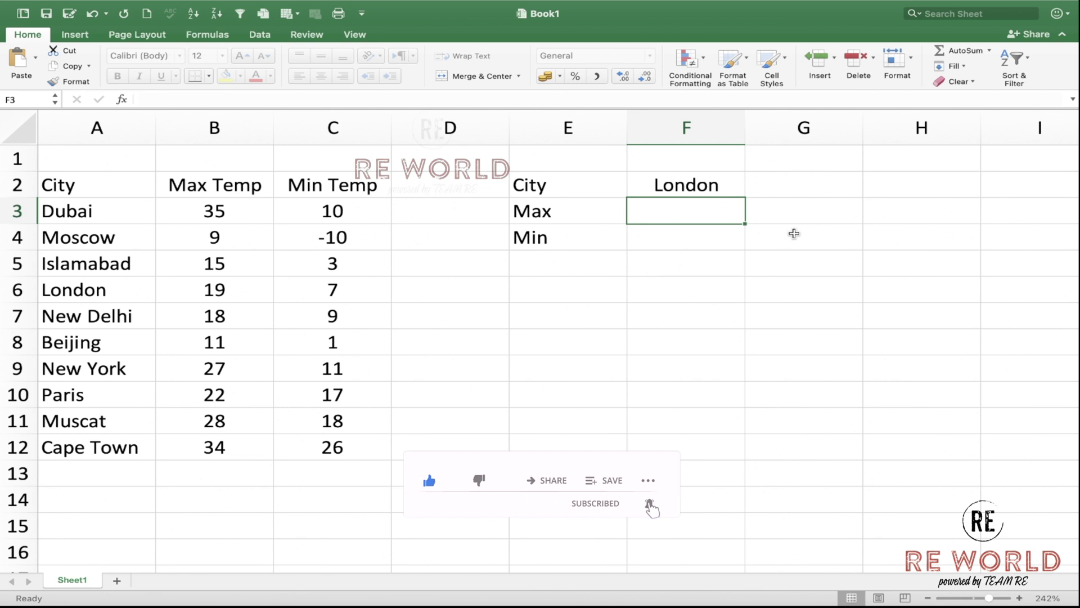
{"action": "type", "text": "="}
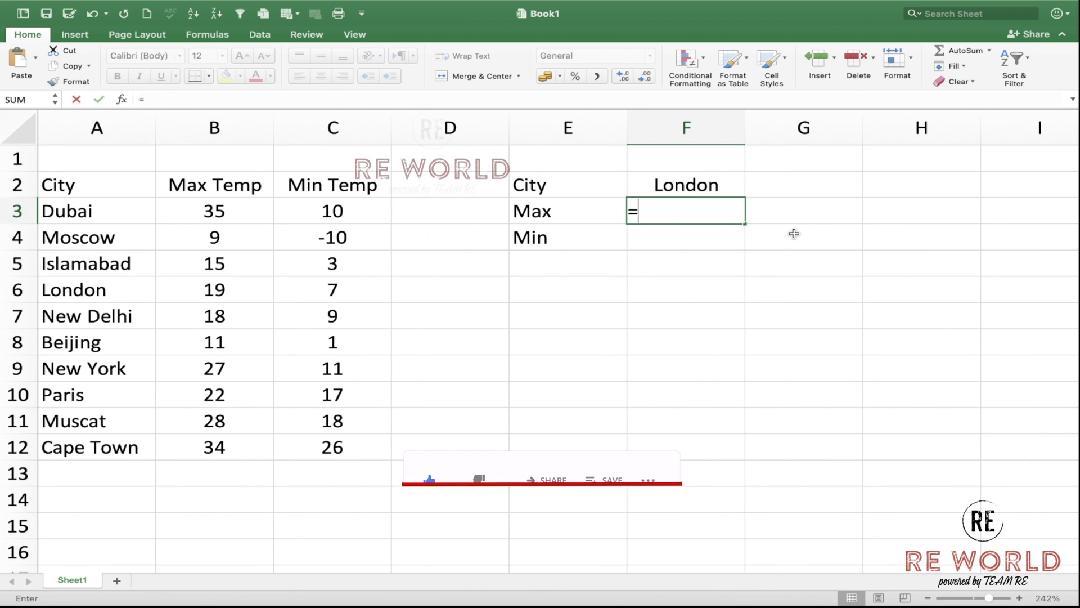
{"action": "type", "text": "V"}
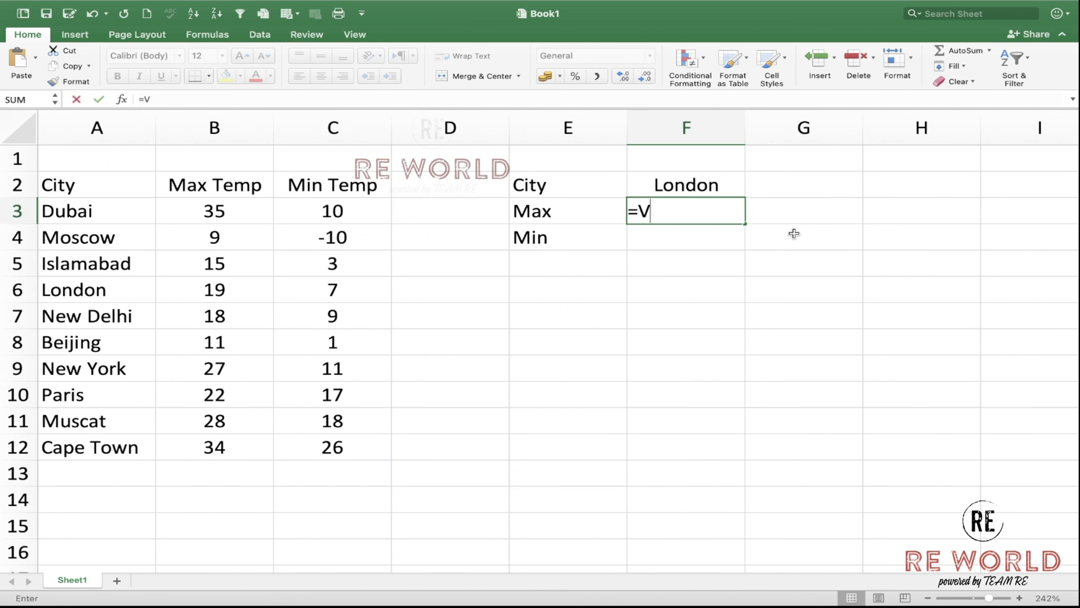
{"action": "type", "text": "LOOK"}
{"action": "type", "text": "UP("}
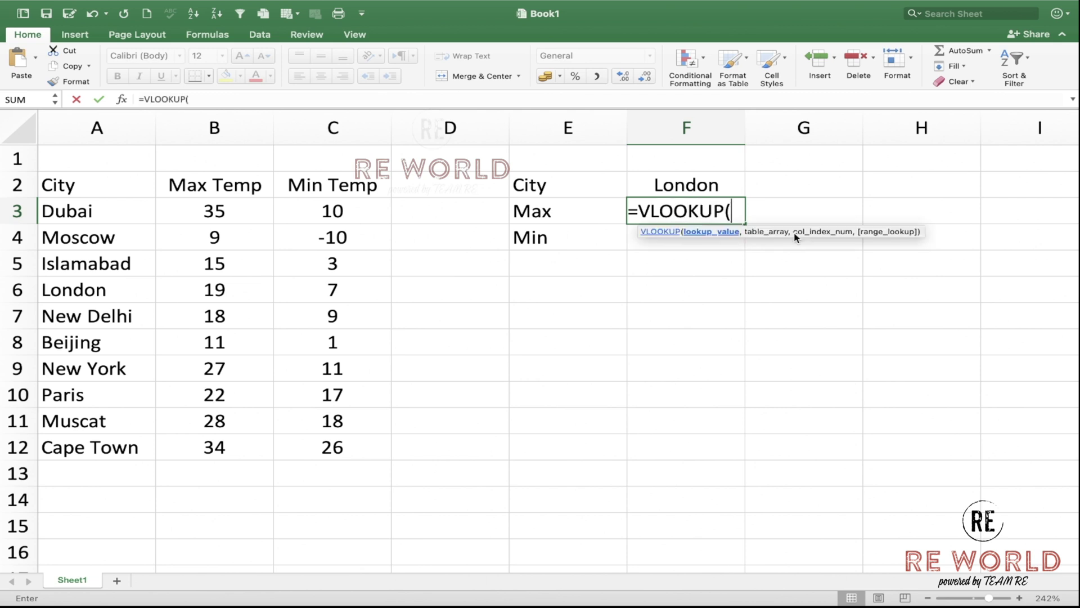
Start =VLOOKUP( in F3, first comparing HLOOKUP and XLOOKUP by editing the name.
{"action": "left_click", "coordinate": [648, 211]}
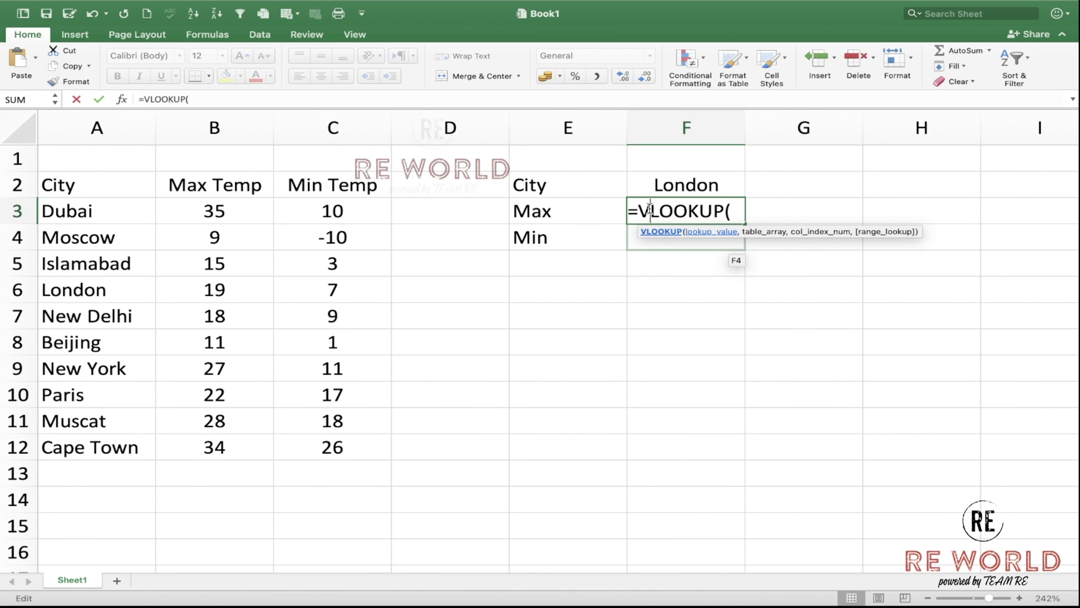
{"action": "key", "text": "BackSpace"}
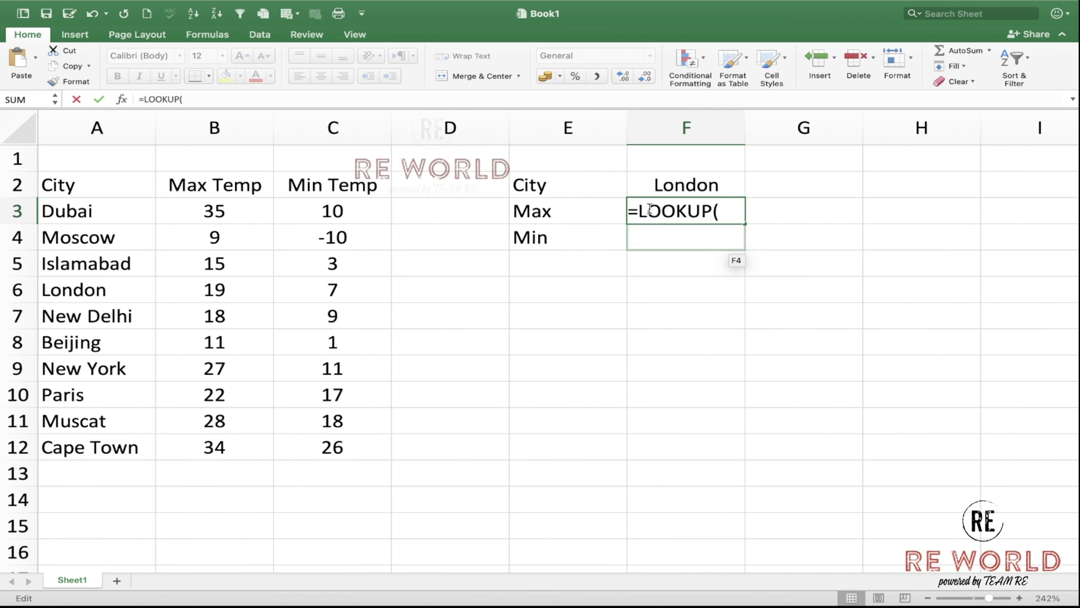
{"action": "type", "text": "H"}
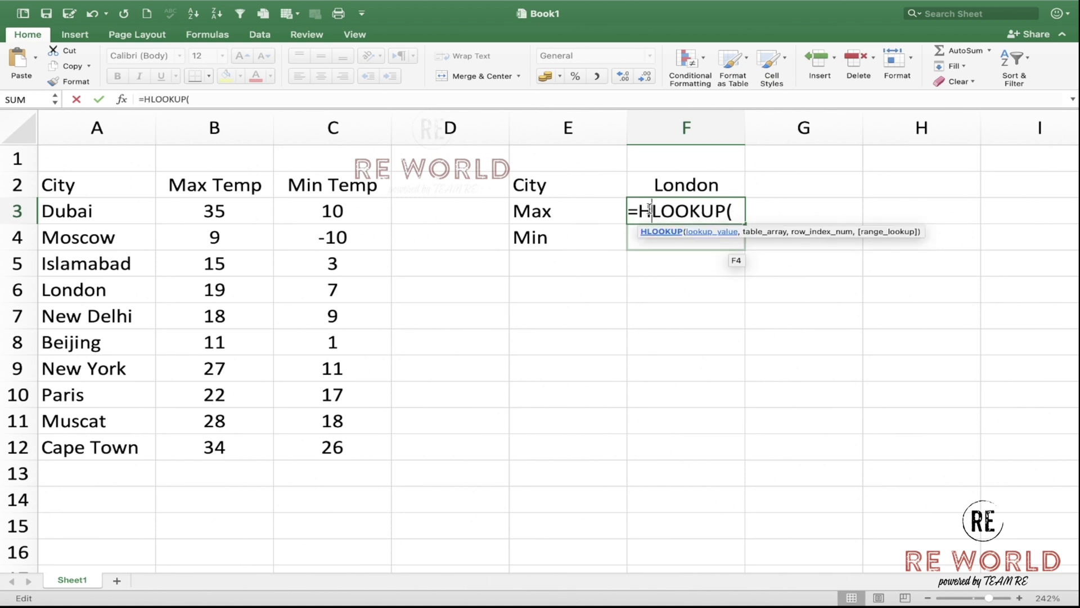
{"action": "key", "text": "BackSpace"}
{"action": "type", "text": "V"}
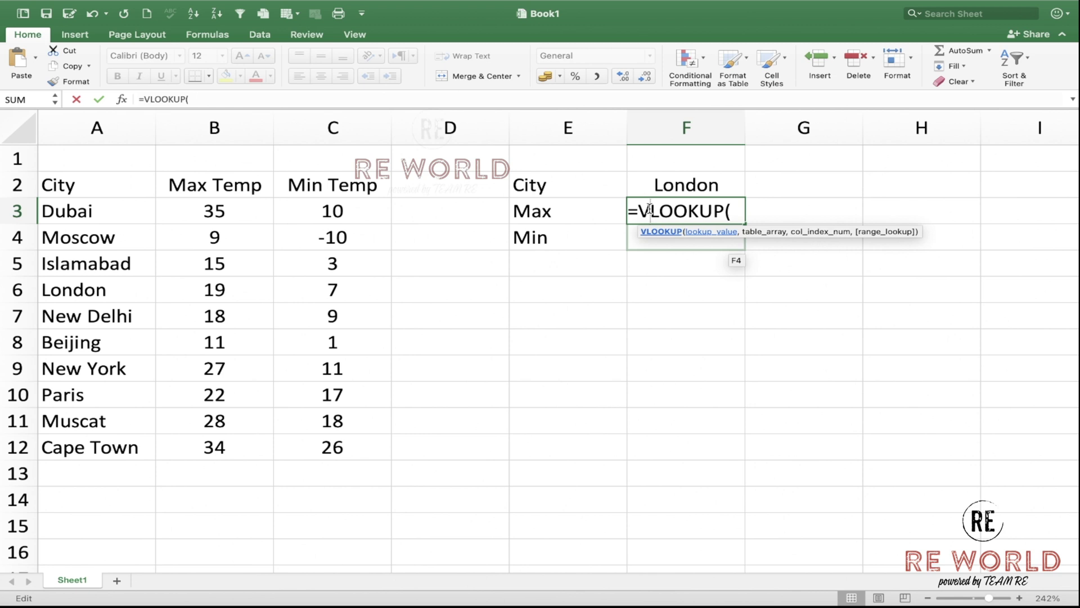
{"action": "key", "text": "BackSpace"}
{"action": "type", "text": "X"}
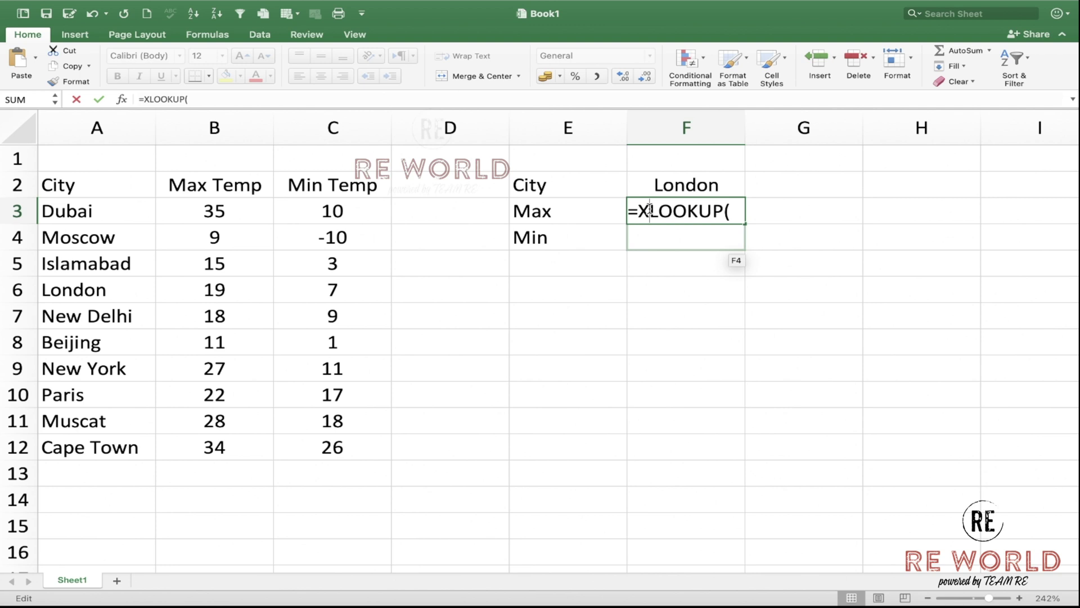
{"action": "key", "text": "BackSpace"}
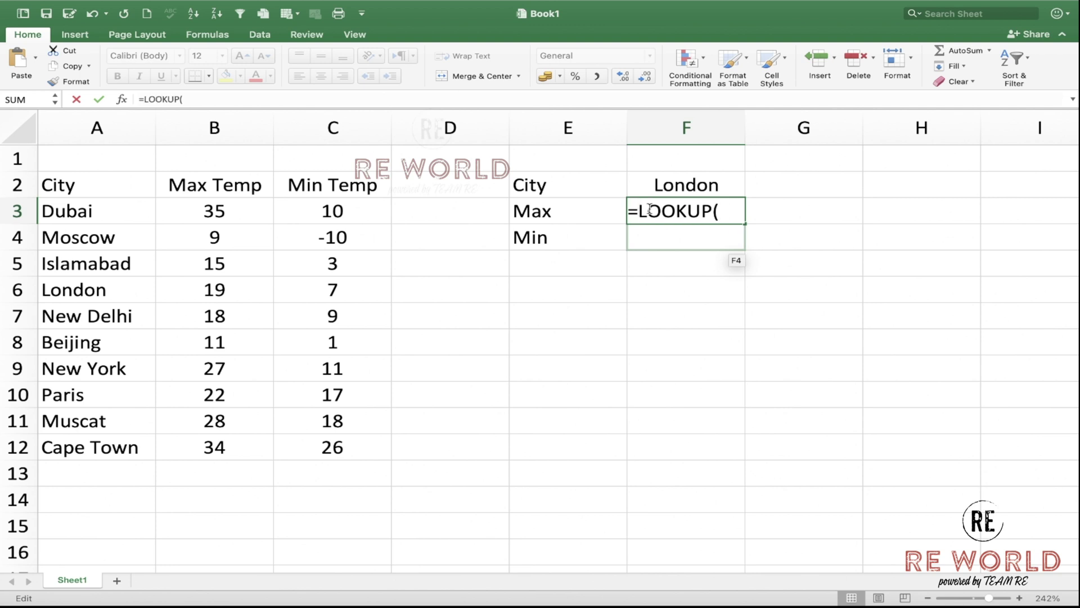
{"action": "type", "text": "V"}
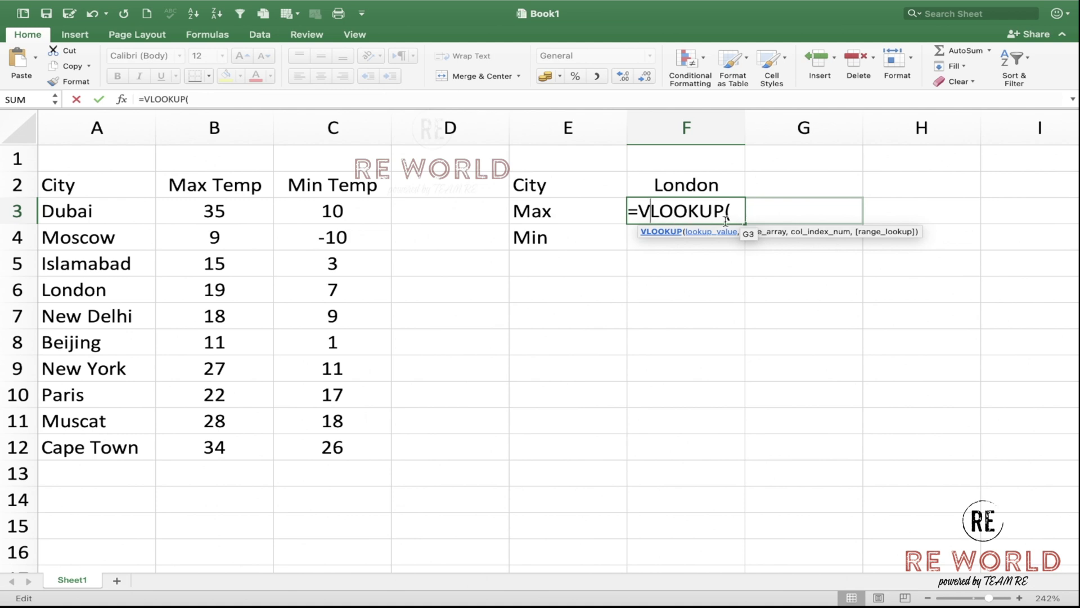
{"action": "left_click", "coordinate": [738, 214]}
{"action": "key", "text": "BackSpace"}
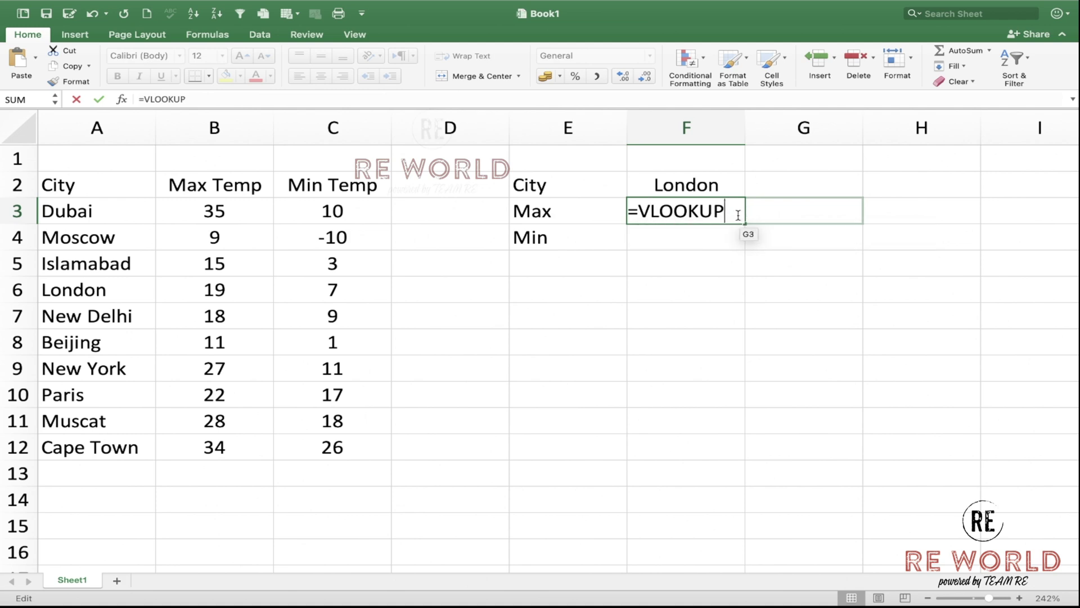
{"action": "type", "text": "("}
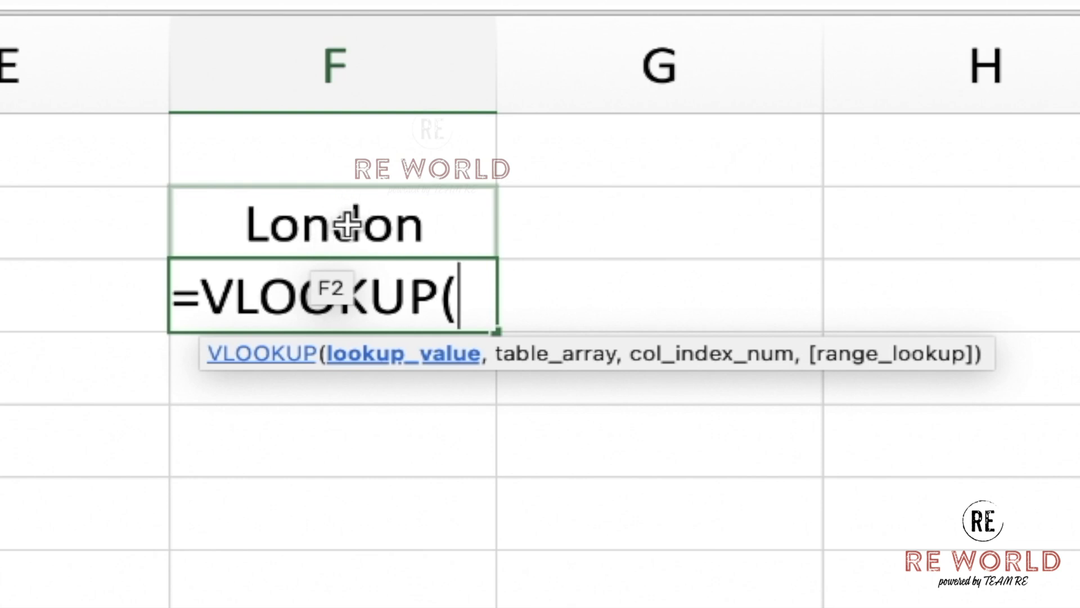
Complete F3 as =VLOOKUP(F2,A2:C12,2,0), returning London's Max of 19.
{"action": "left_click", "coordinate": [349, 224]}
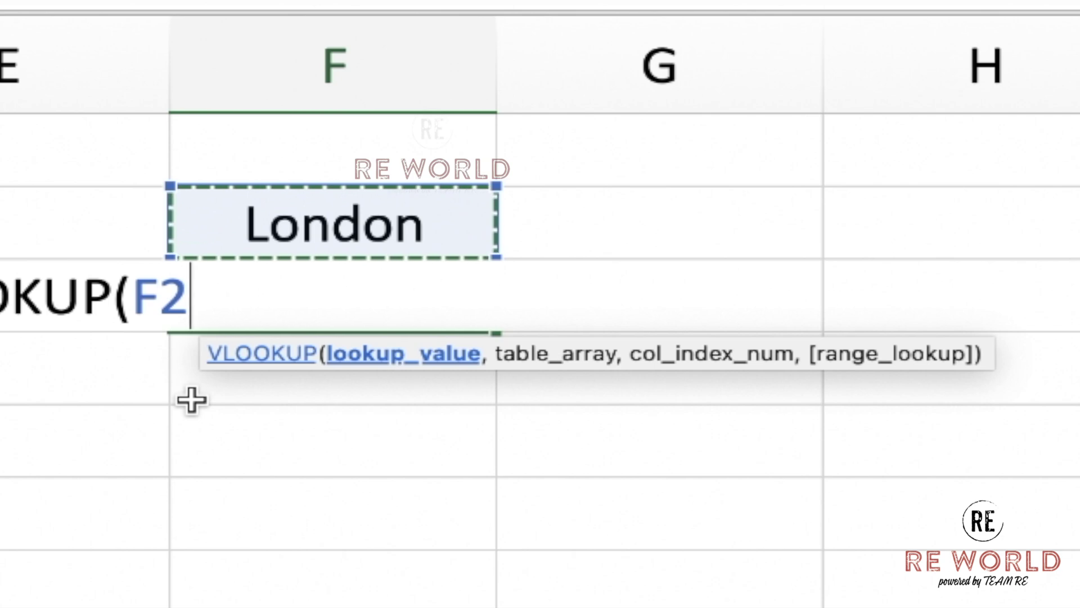
{"action": "type", "text": ","}
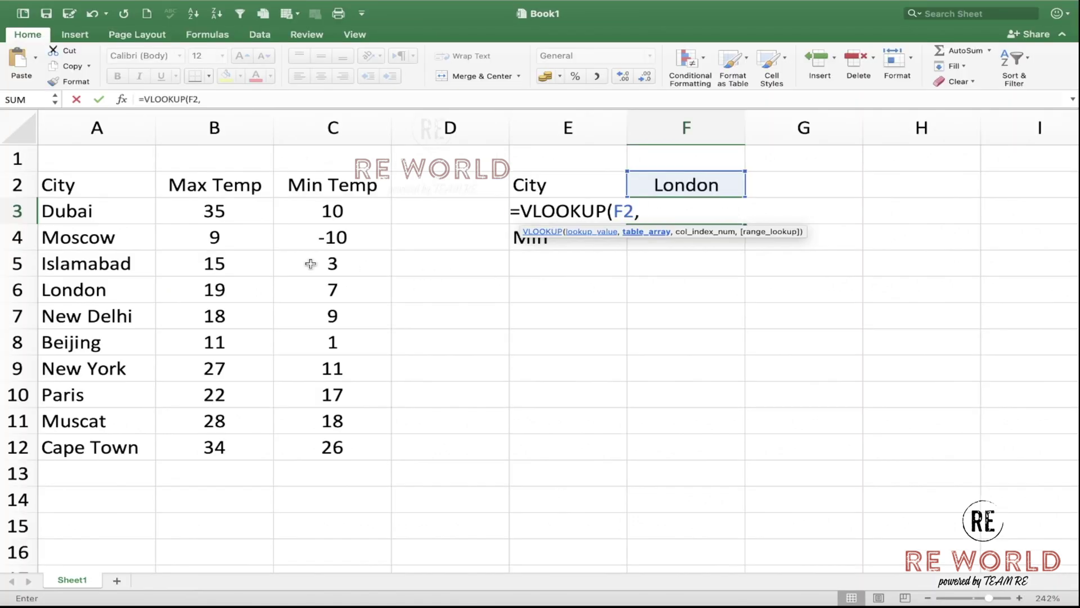
{"action": "left_click", "coordinate": [102, 216]}
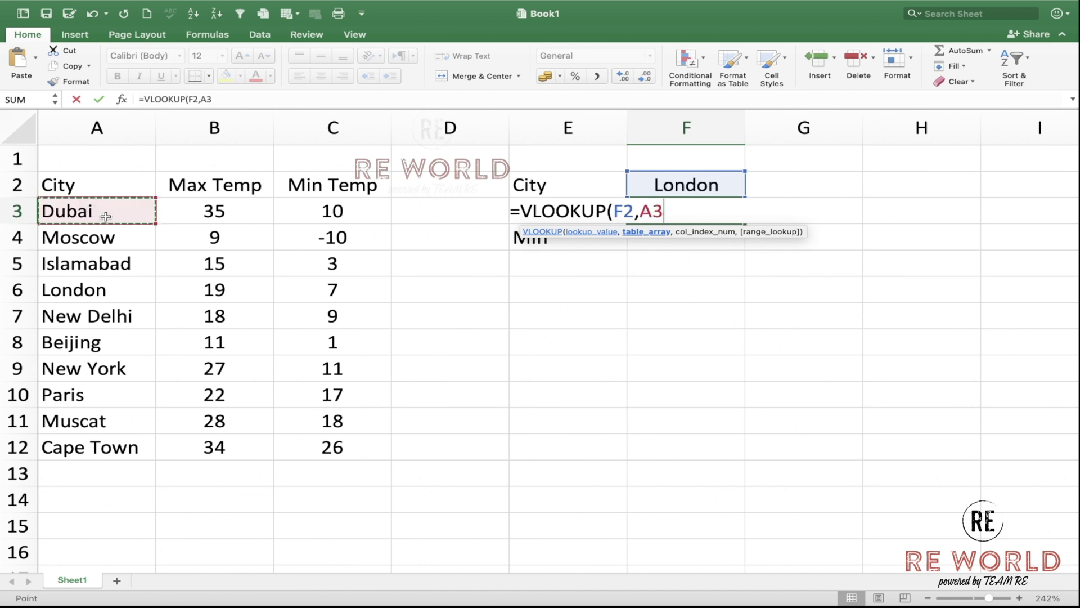
{"action": "left_click_drag", "start_coordinate": [105, 216], "coordinate": [279, 420]}
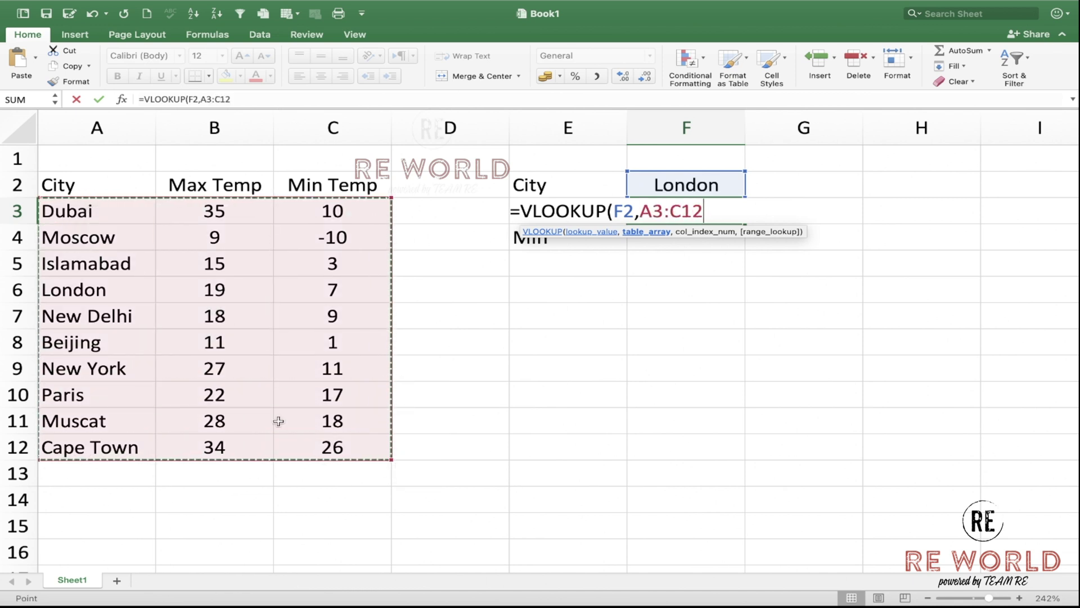
{"action": "mouse_move", "coordinate": [106, 183]}
{"action": "left_mouse_down"}
{"action": "mouse_move", "coordinate": [335, 418]}
{"action": "mouse_move", "coordinate": [333, 450]}
{"action": "left_mouse_up"}
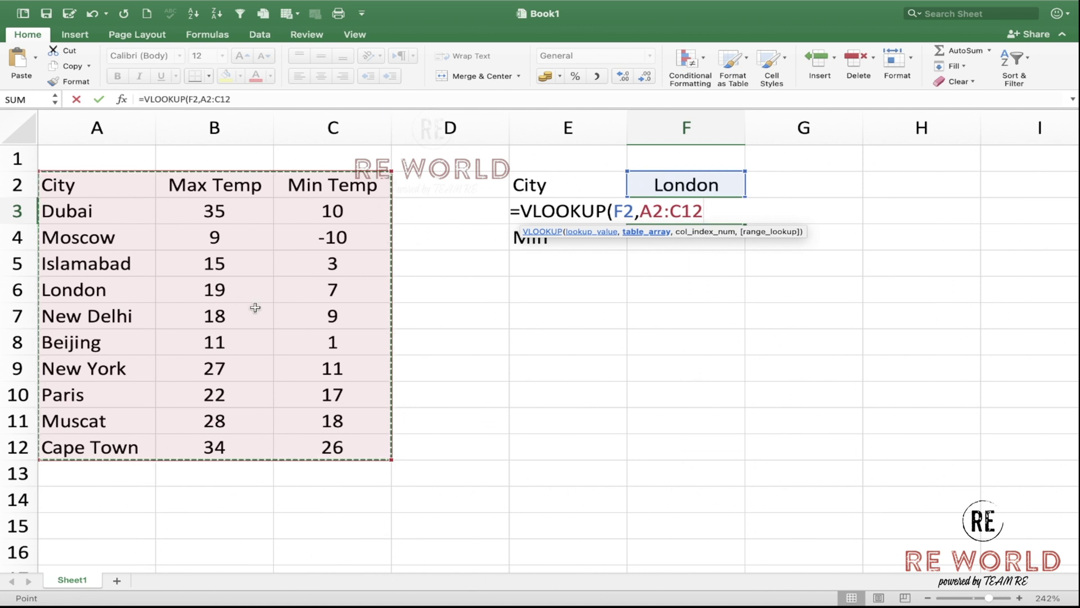
{"action": "type", "text": ","}
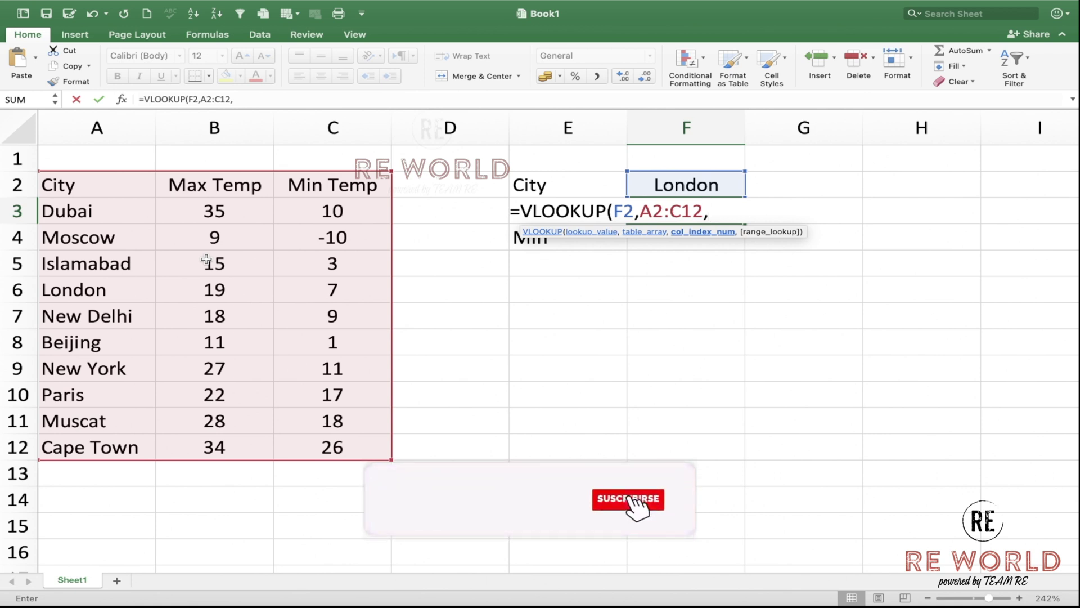
{"action": "type", "text": "2,"}
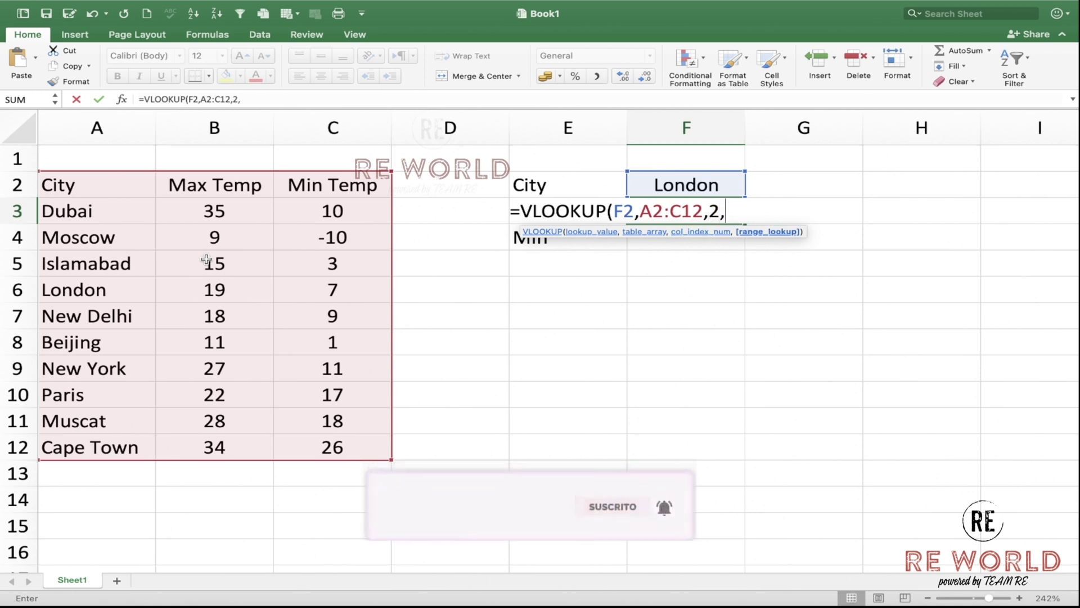
{"action": "type", "text": "0)"}
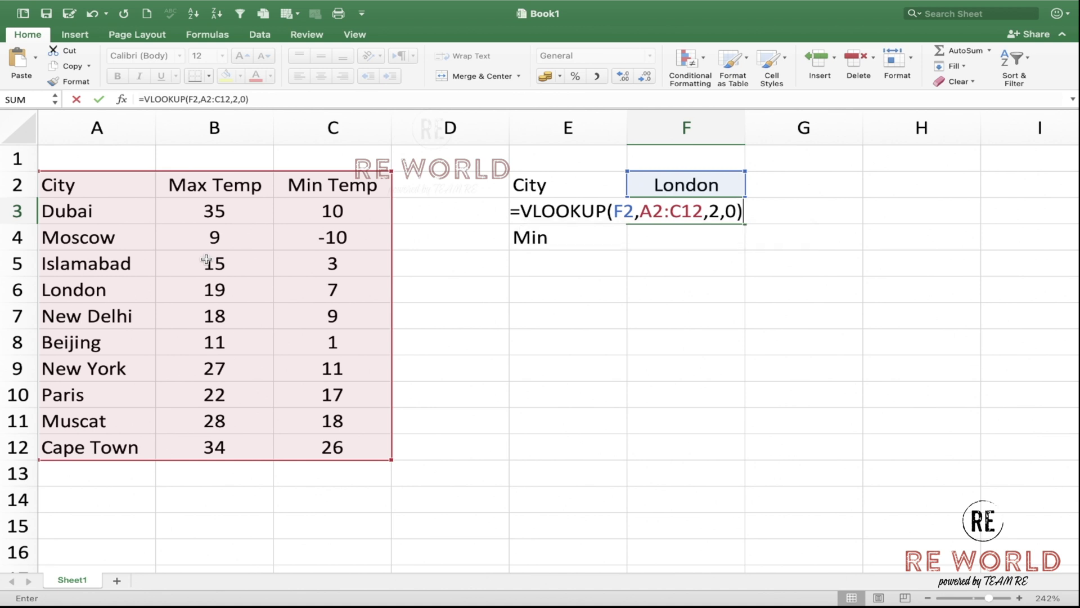
{"action": "key", "text": "Return"}
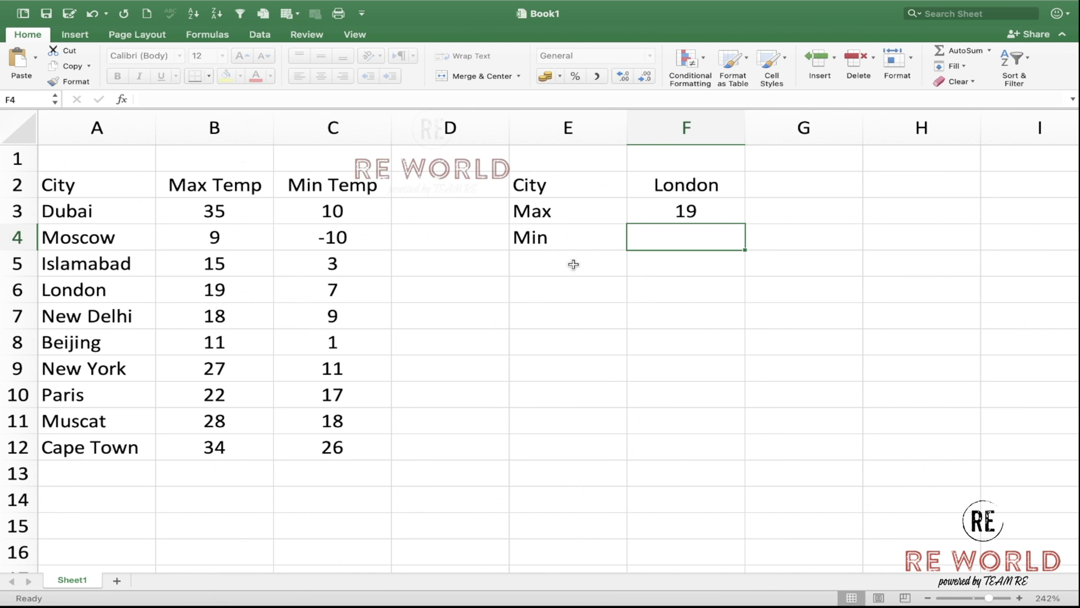
{"action": "type", "text": "="}
{"action": "type", "text": "VO"}
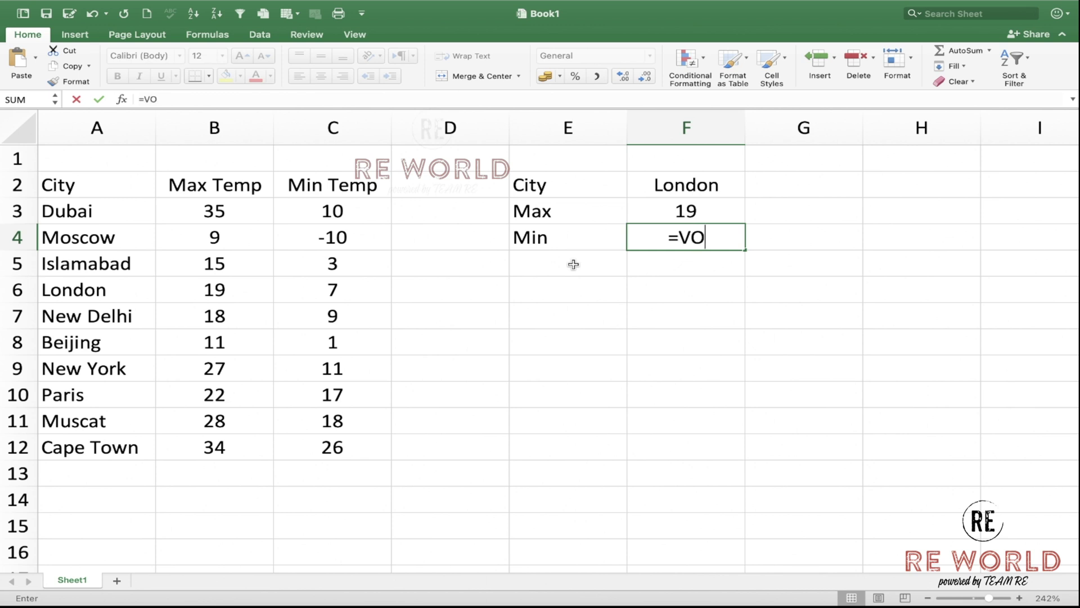
Enter =VLOOKUP(F2,A2:C12,3,0) in F4 so it shows London's Min of 7.
{"action": "key", "text": "BackSpace"}
{"action": "type", "text": "LOOK"}
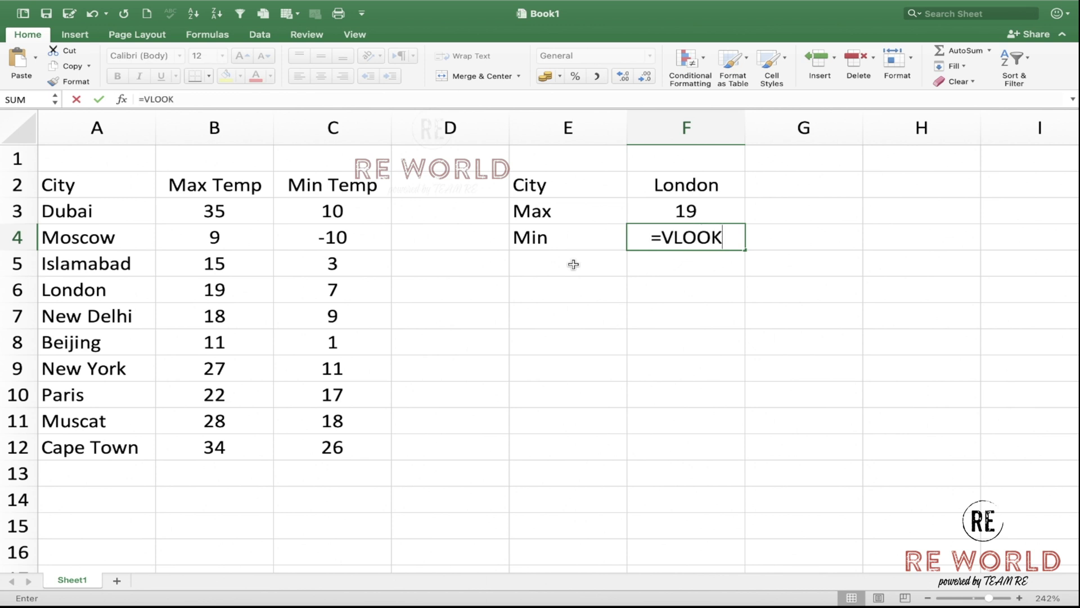
{"action": "type", "text": "UP("}
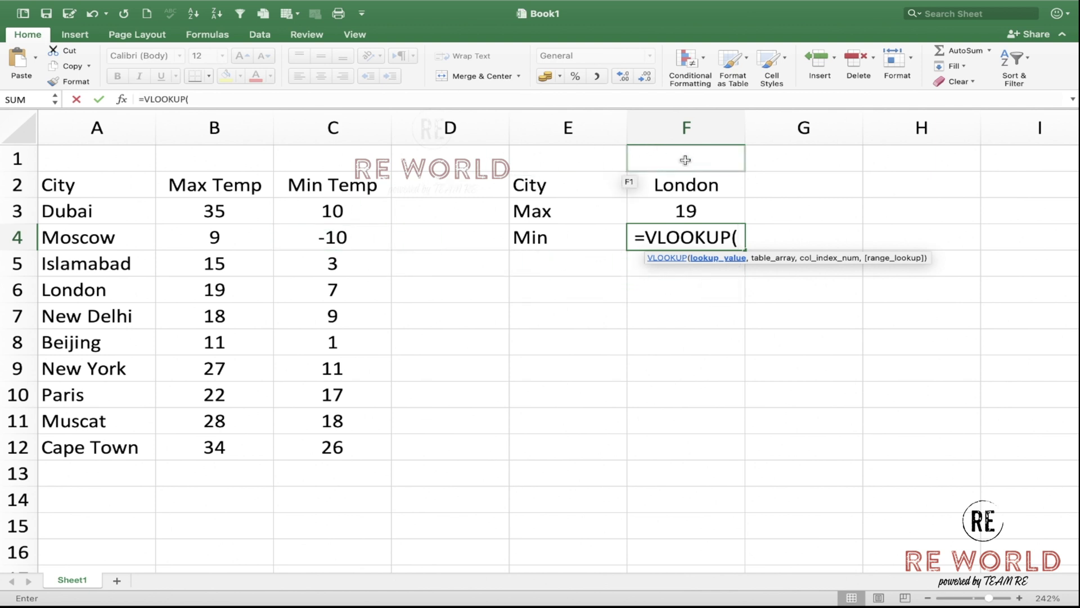
{"action": "left_click", "coordinate": [686, 185]}
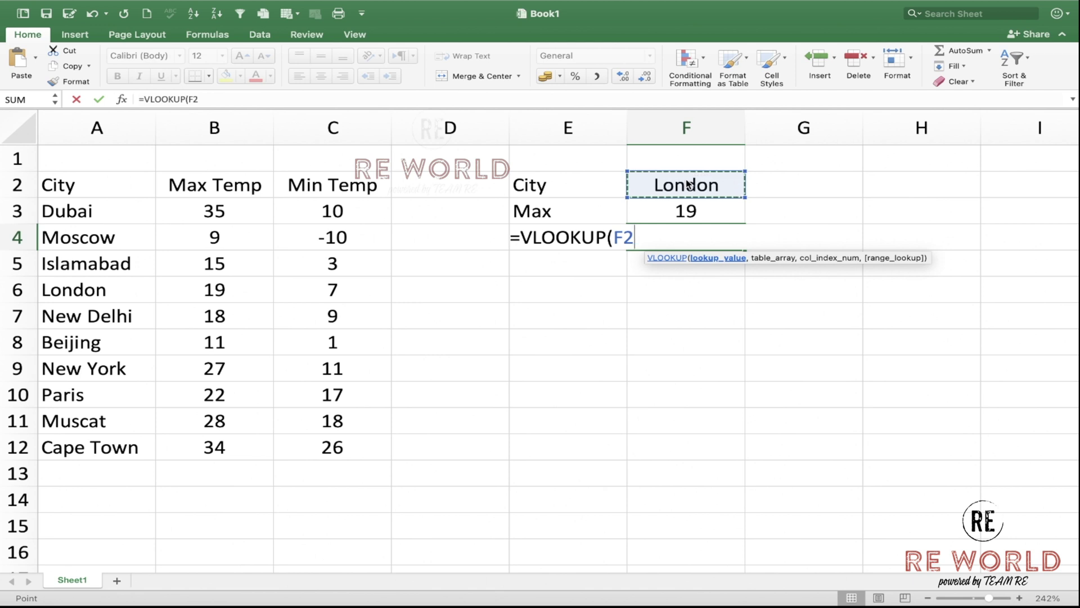
{"action": "type", "text": ","}
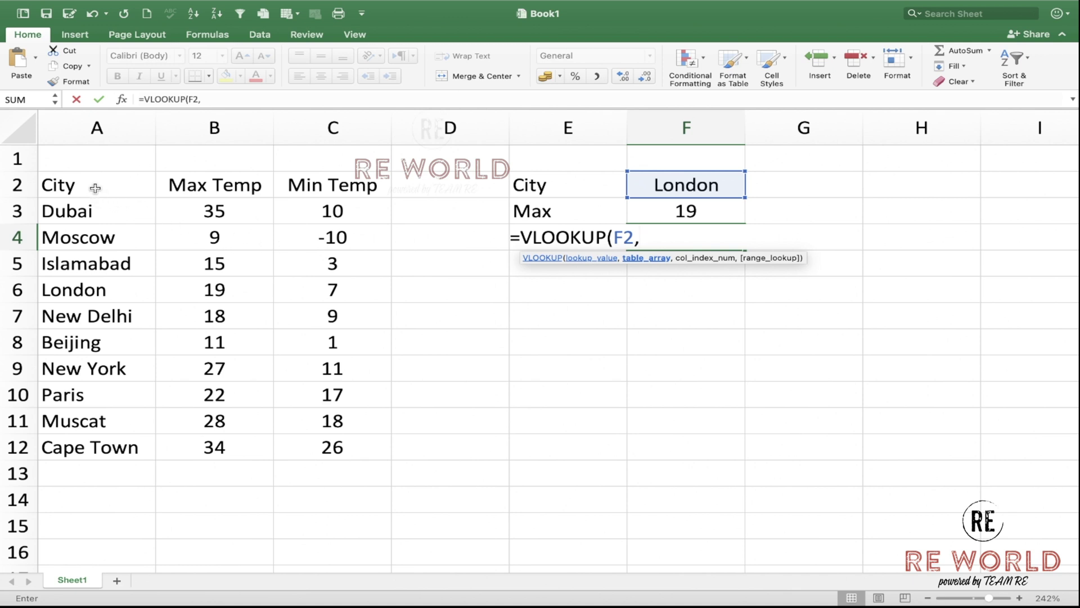
{"action": "mouse_move", "coordinate": [91, 184]}
{"action": "left_mouse_down"}
{"action": "mouse_move", "coordinate": [312, 353]}
{"action": "mouse_move", "coordinate": [339, 449]}
{"action": "left_mouse_up"}
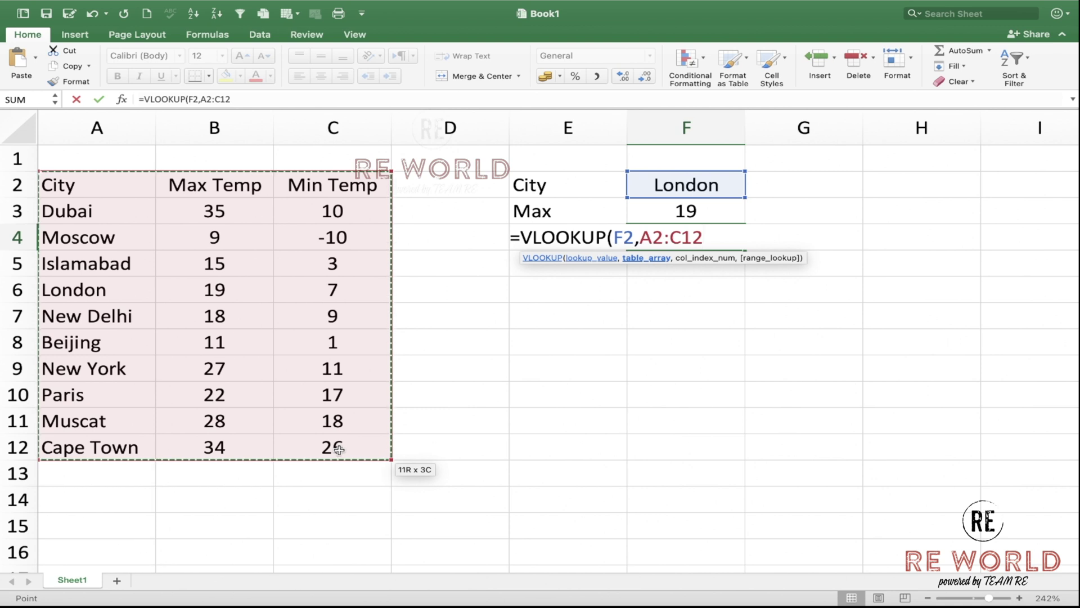
{"action": "type", "text": ","}
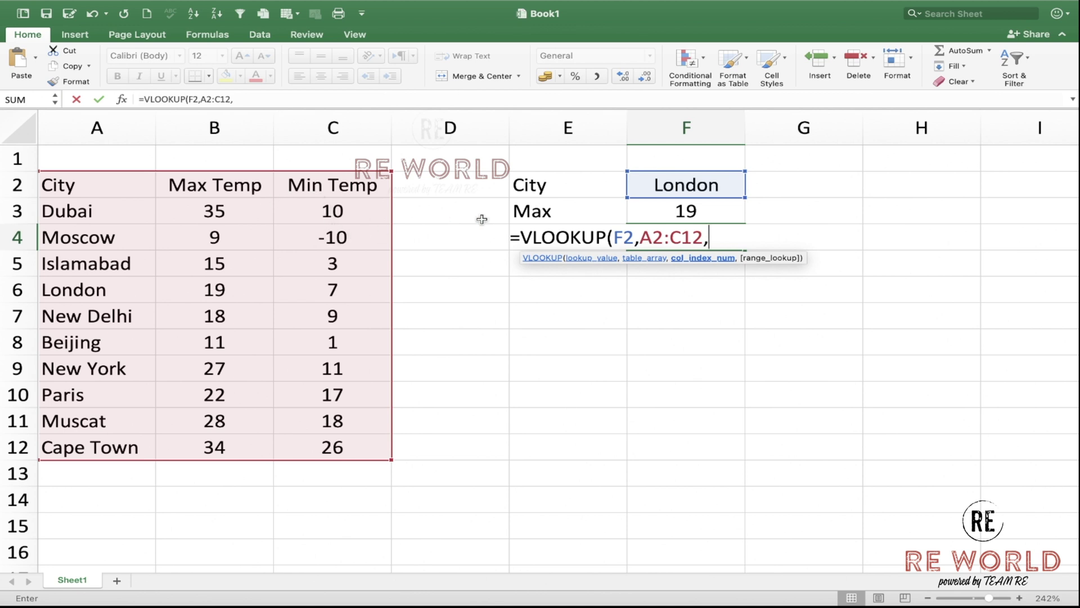
{"action": "type", "text": "3,"}
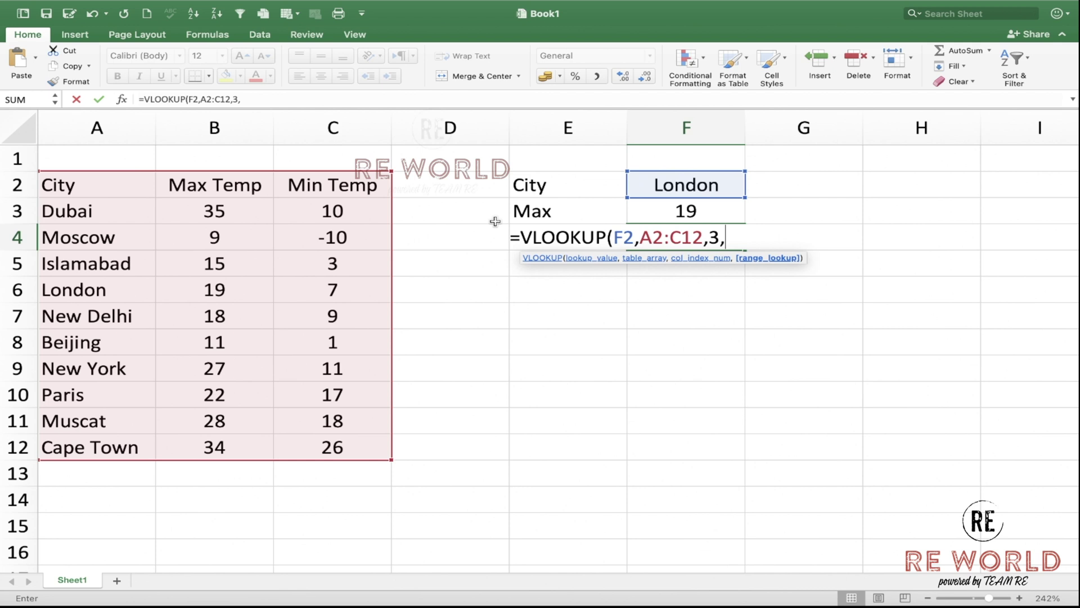
{"action": "type", "text": "0)"}
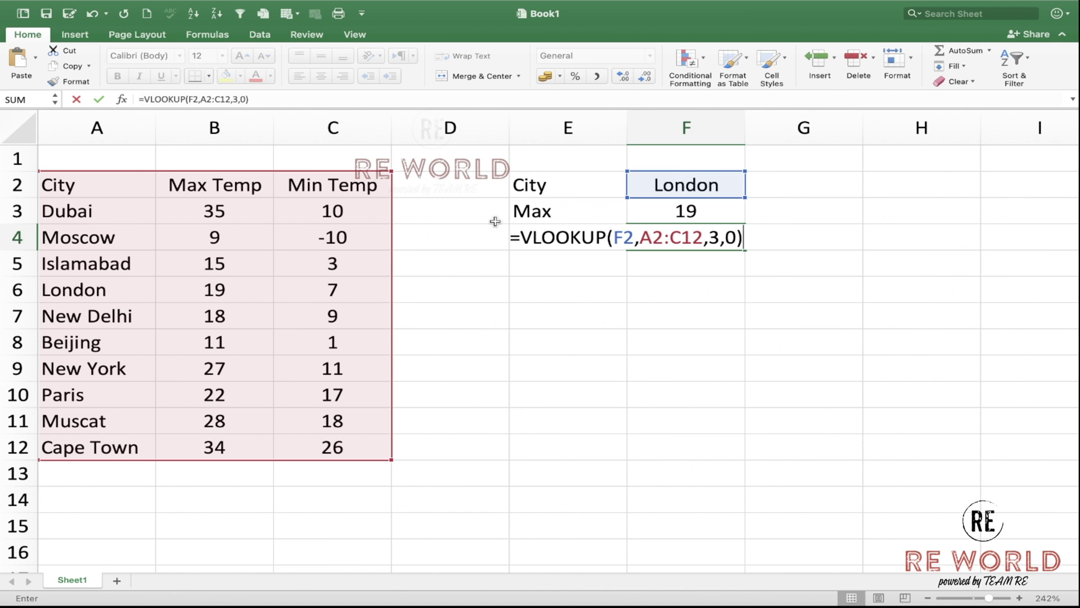
{"action": "key", "text": "Return"}
{"action": "left_click", "coordinate": [667, 182]}
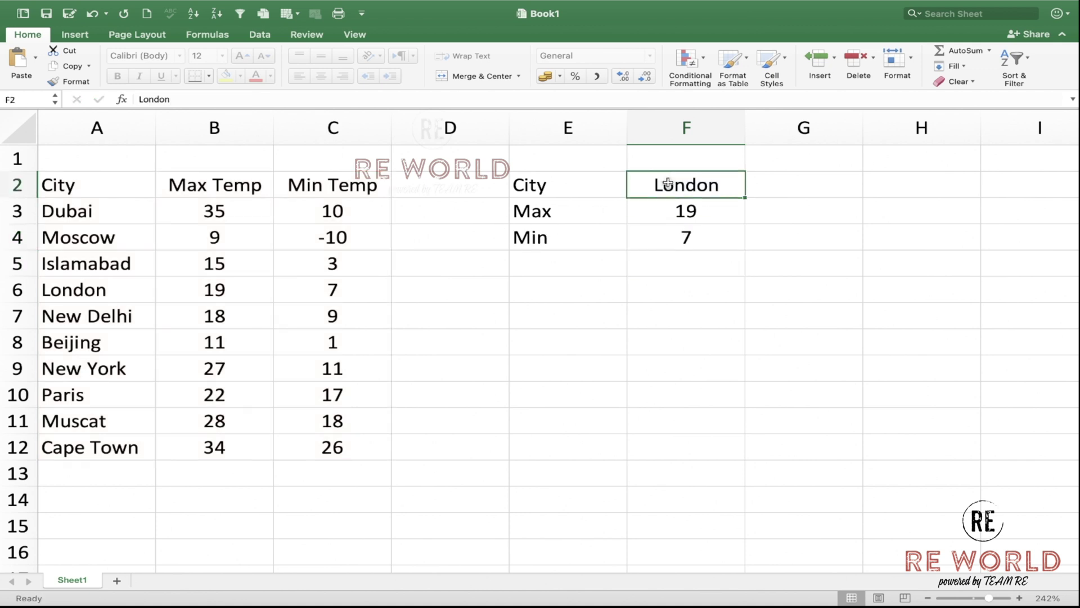
Check London's temperatures in the table, then enter ISLAMABAD as the city in F2.
{"action": "left_click", "coordinate": [230, 298]}
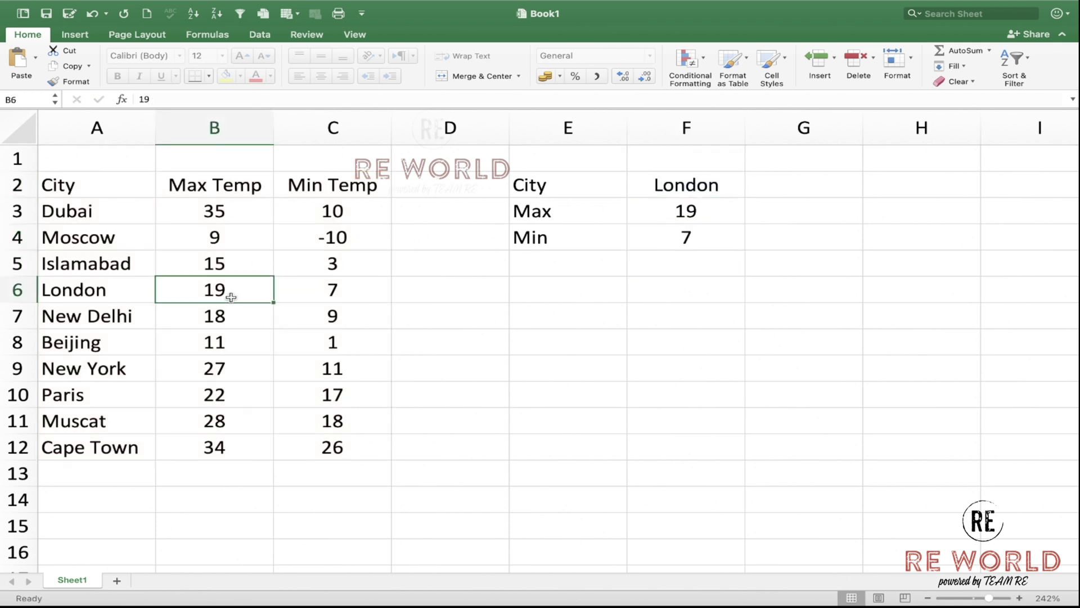
{"action": "left_click", "coordinate": [328, 293]}
{"action": "left_click", "coordinate": [672, 184]}
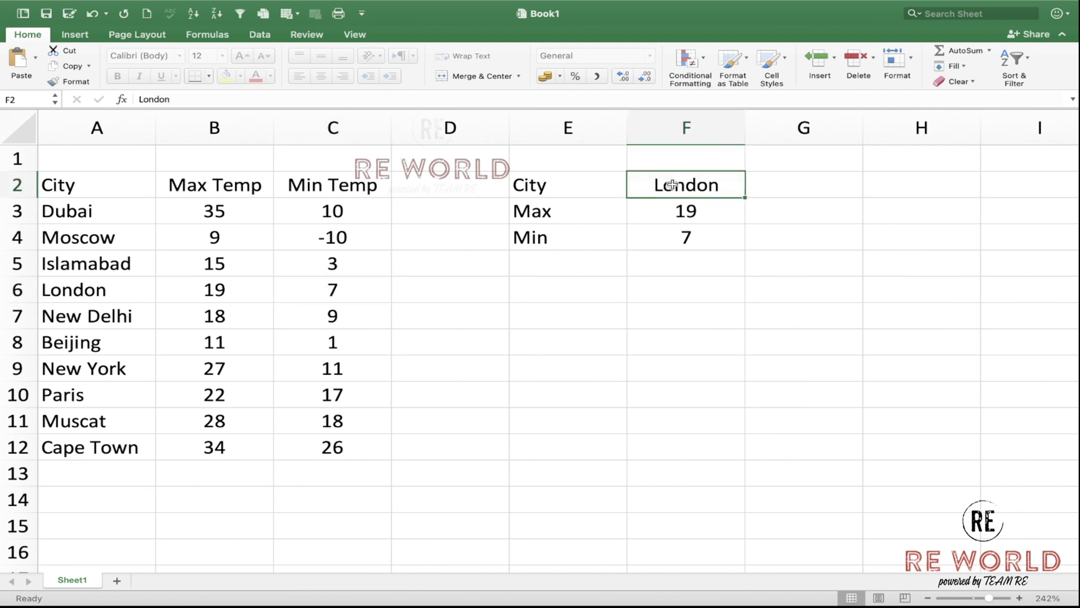
{"action": "type", "text": "IS"}
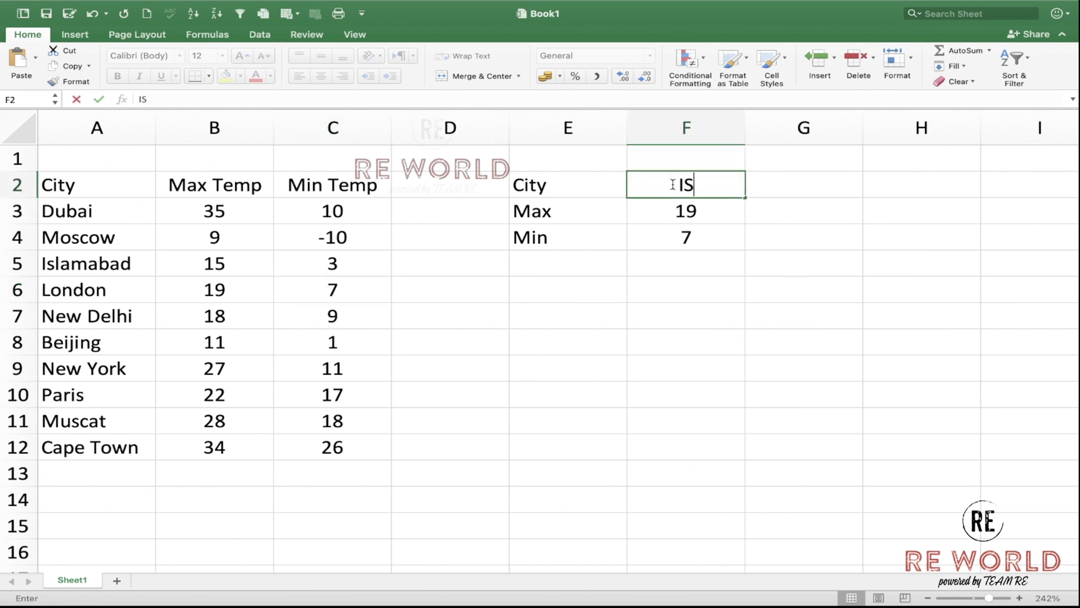
{"action": "type", "text": "LAMABAD"}
{"action": "key", "text": "Return"}
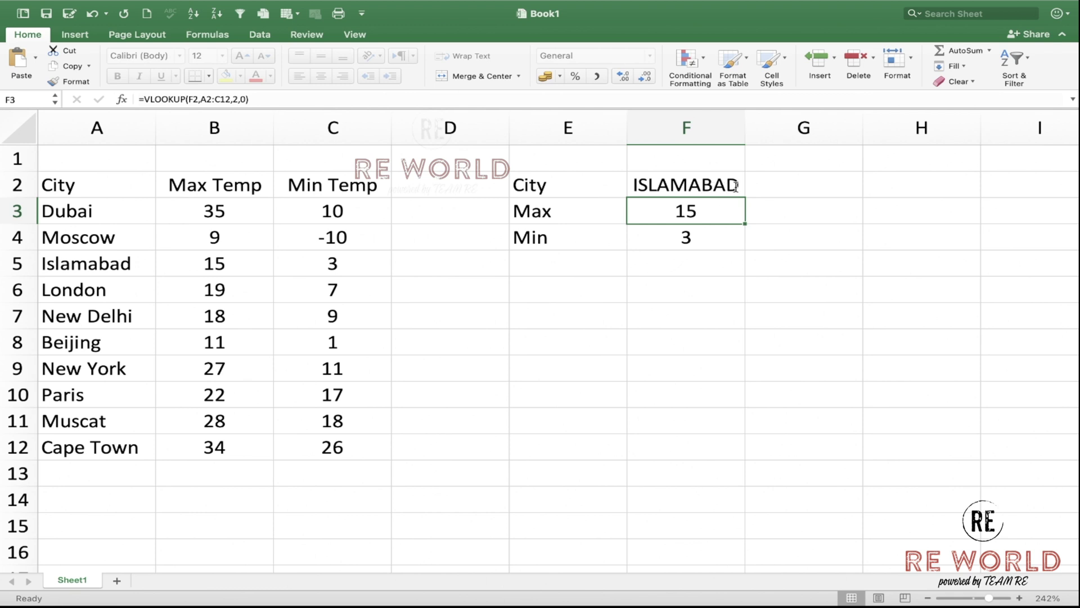
Misspell the city name in F2 to test the lookup, then correct it.
{"action": "left_click", "coordinate": [735, 187]}
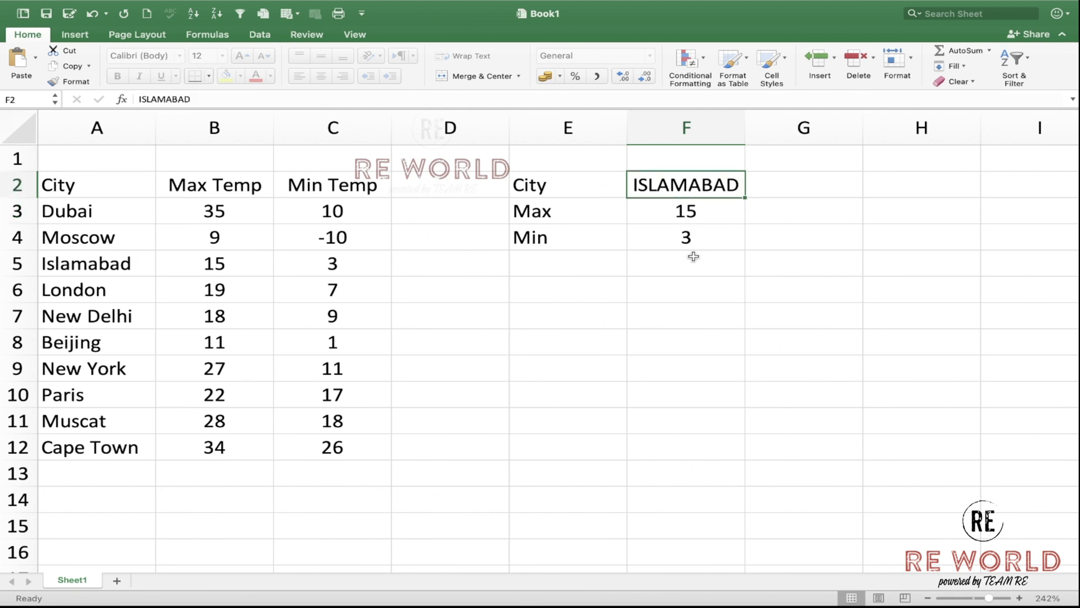
{"action": "double_click", "coordinate": [697, 184]}
{"action": "key", "text": "BackSpace"}
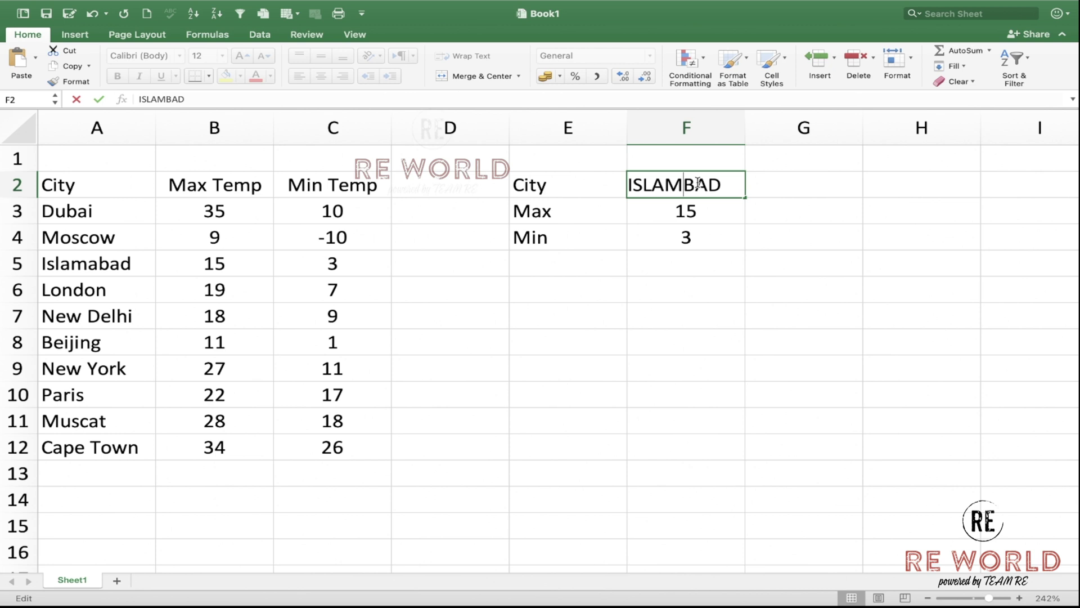
{"action": "key", "text": "Return"}
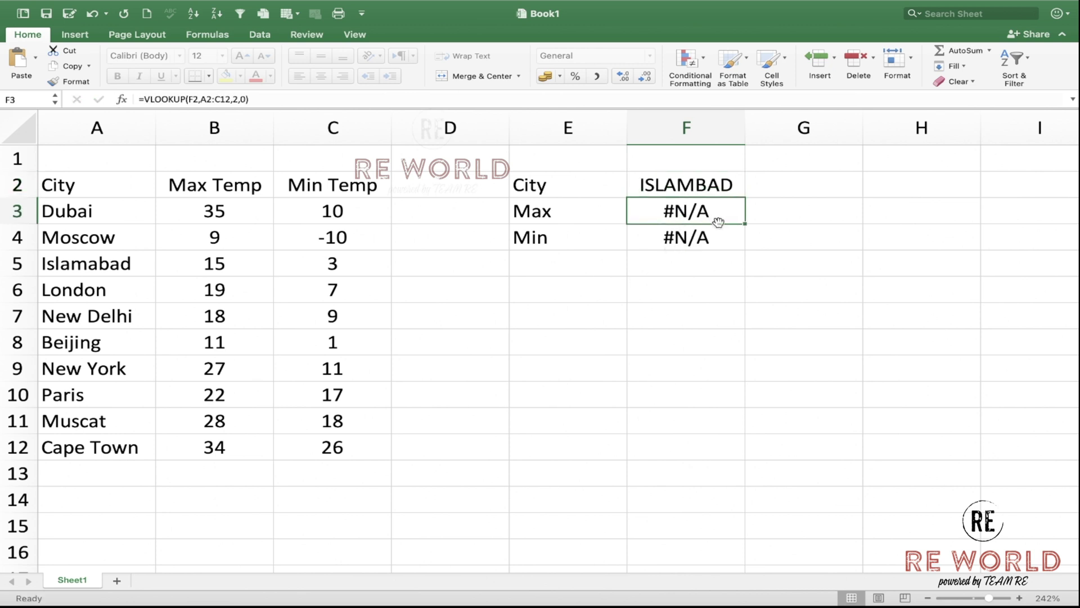
{"action": "double_click", "coordinate": [684, 184]}
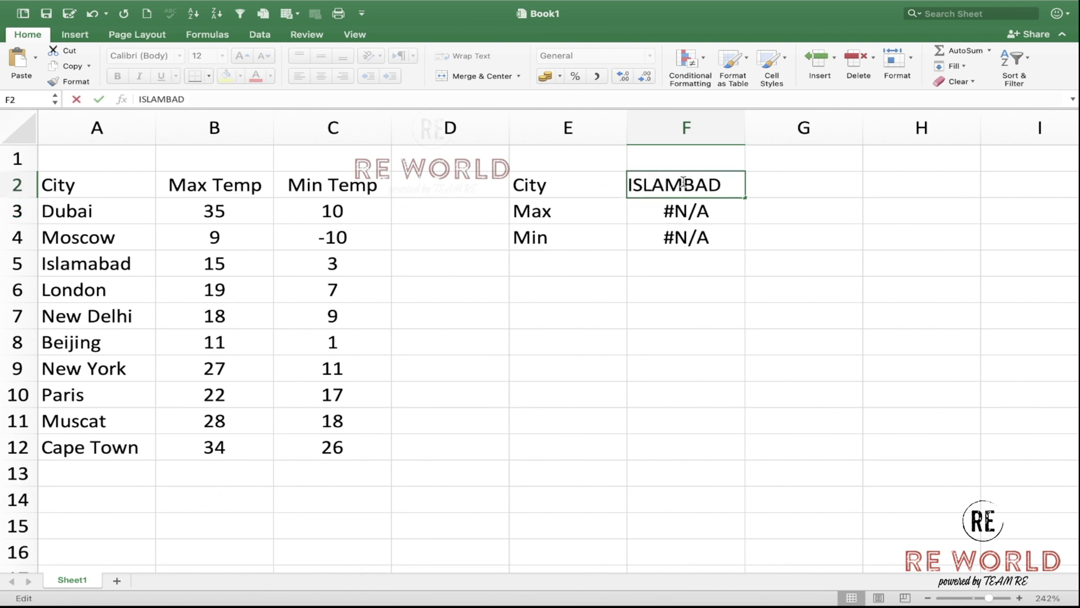
{"action": "type", "text": "A"}
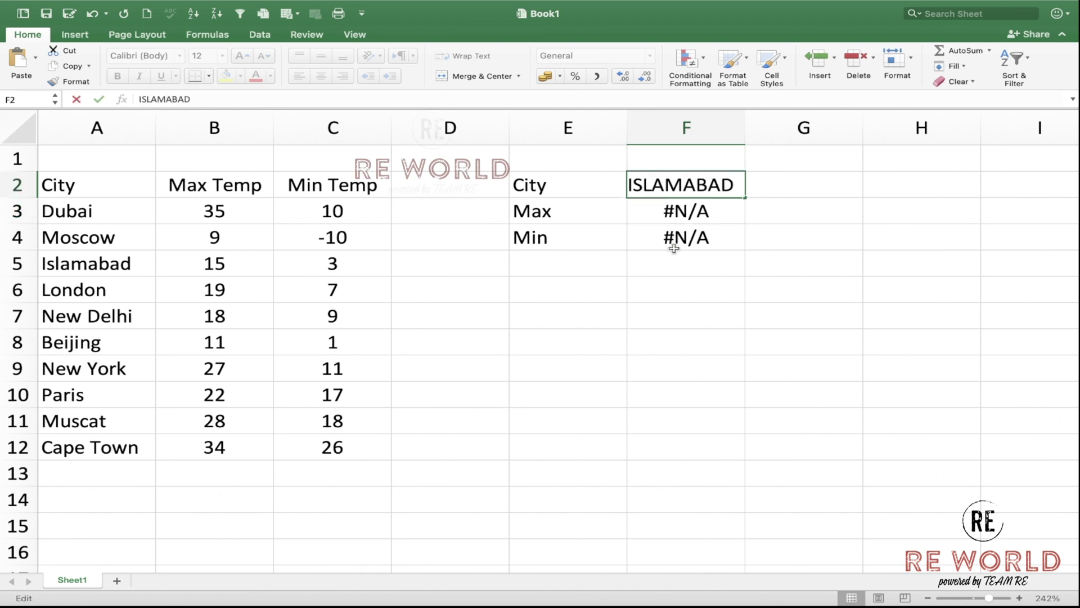
{"action": "left_click", "coordinate": [672, 247]}
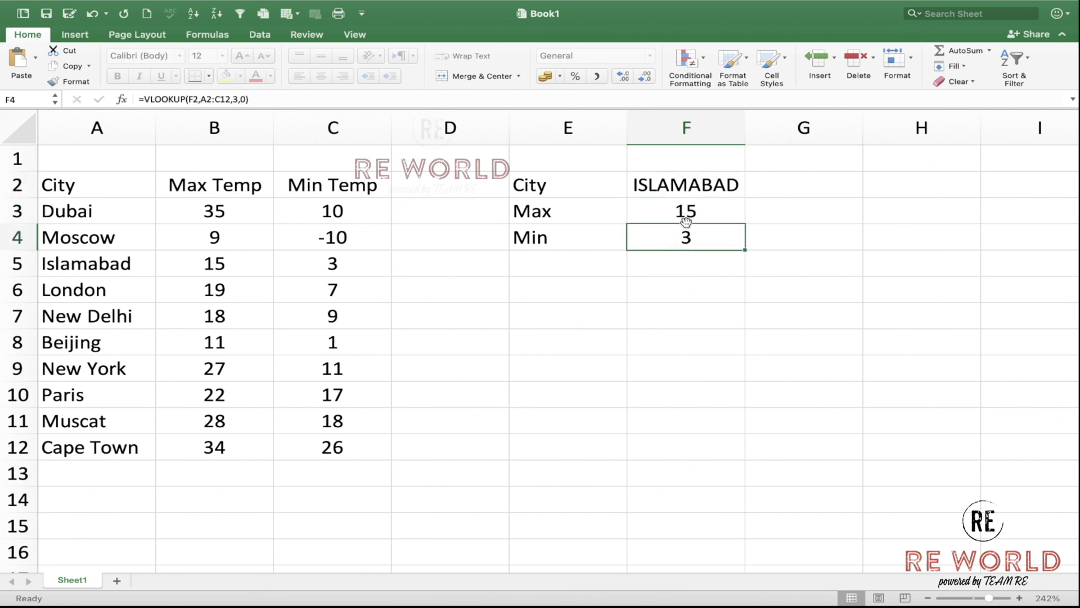
Check Islamabad's temperatures, then enter New York in F2, showing Max 27 and Min 11.
{"action": "left_click", "coordinate": [716, 187]}
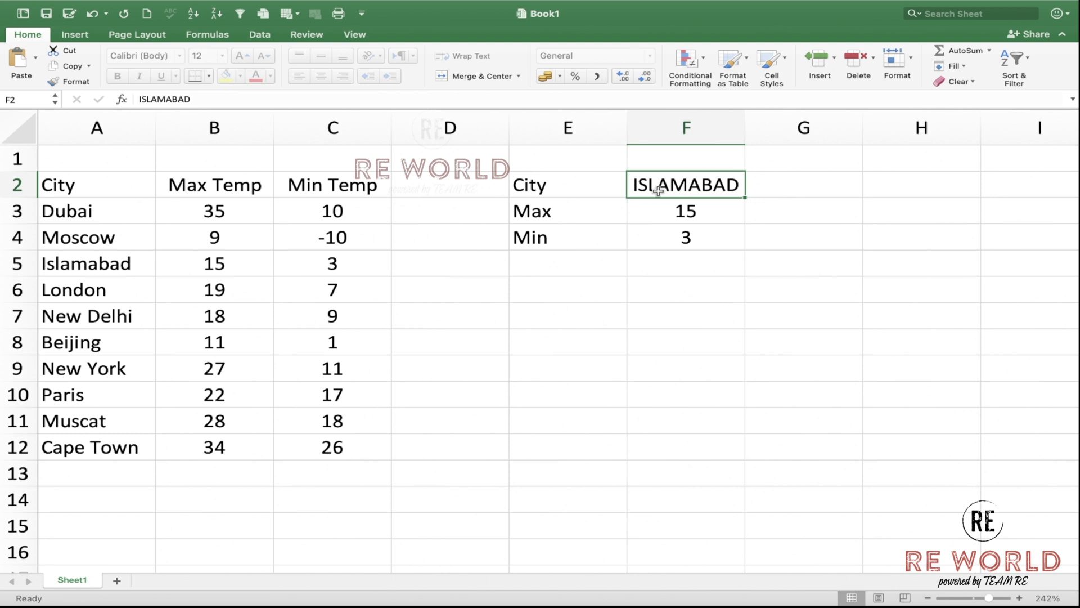
{"action": "left_click", "coordinate": [223, 266]}
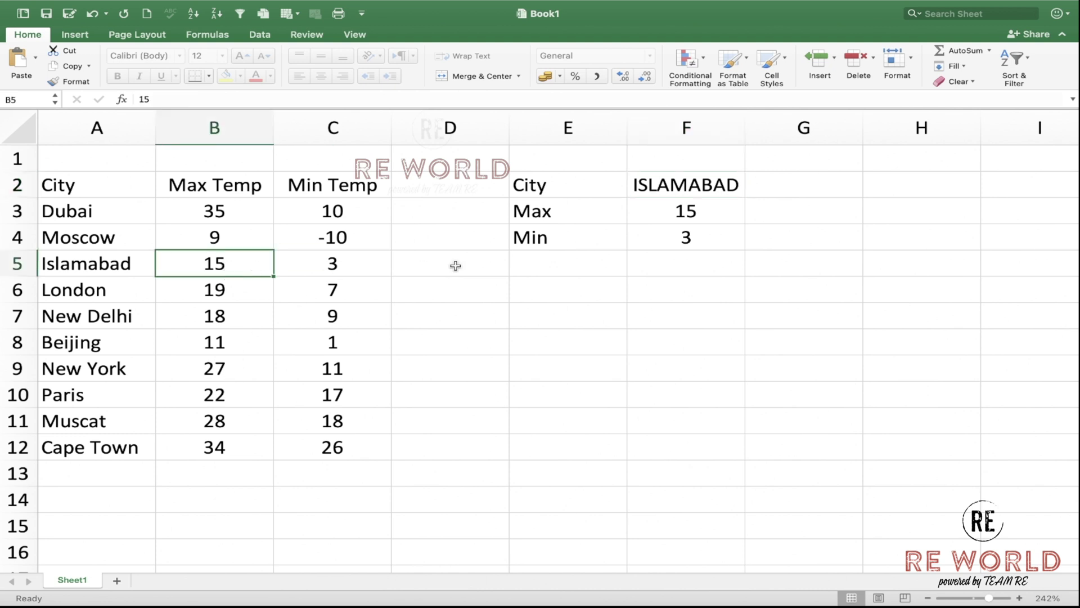
{"action": "left_click", "coordinate": [645, 240]}
{"action": "left_click", "coordinate": [715, 183]}
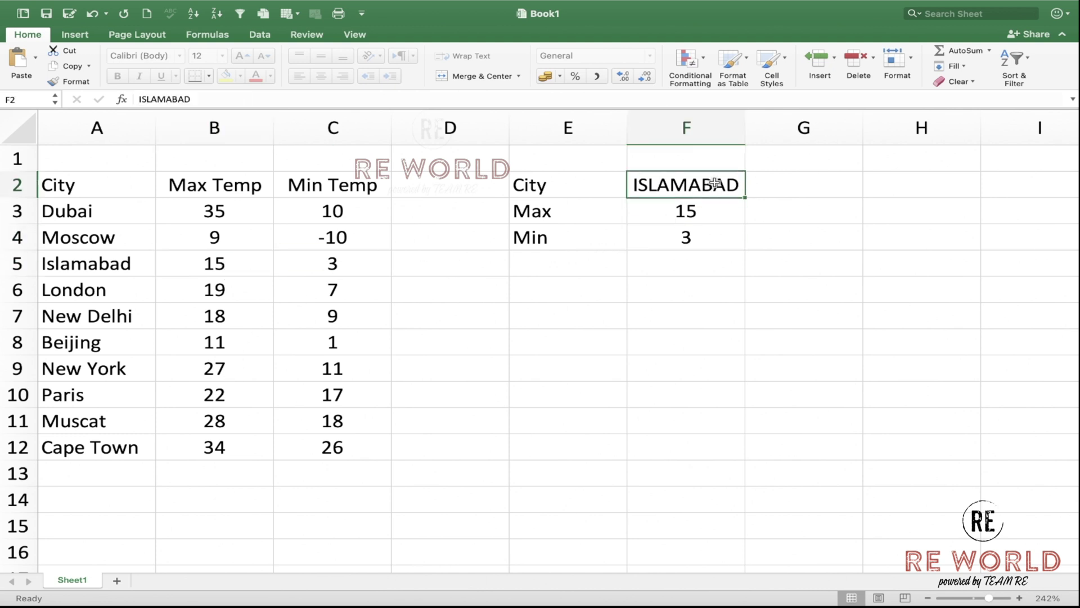
{"action": "type", "text": "New "}
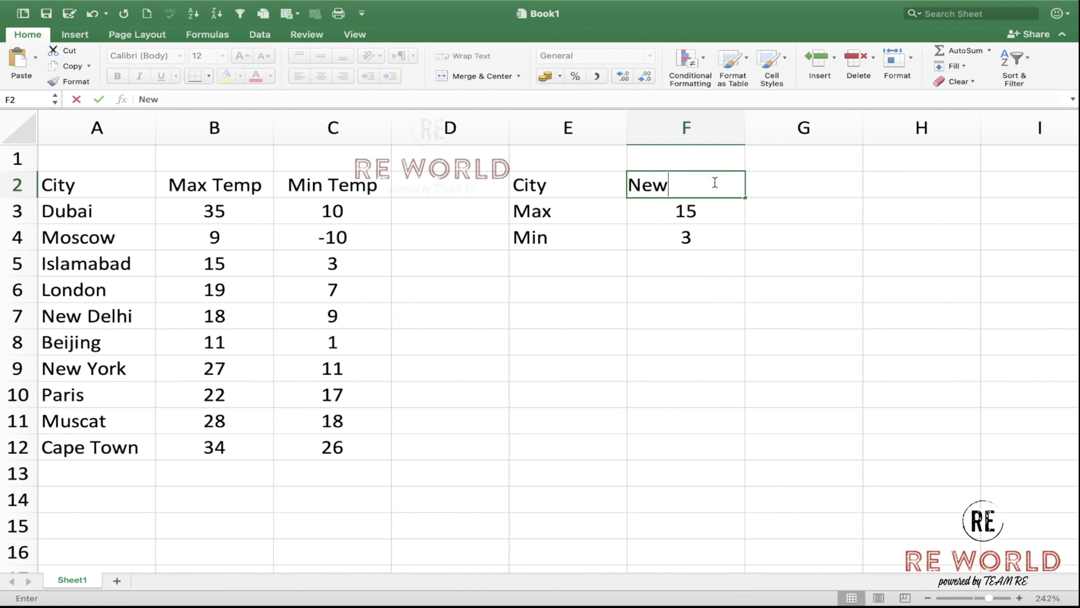
{"action": "type", "text": "Y"}
{"action": "type", "text": "ork"}
{"action": "key", "text": "Return"}
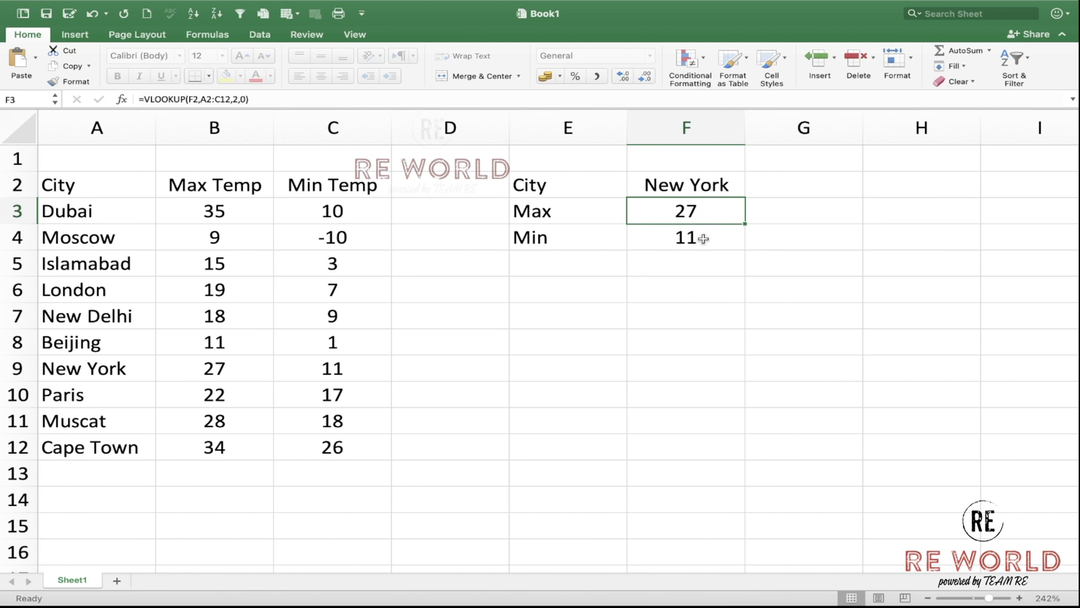
{"action": "left_click", "coordinate": [721, 185]}
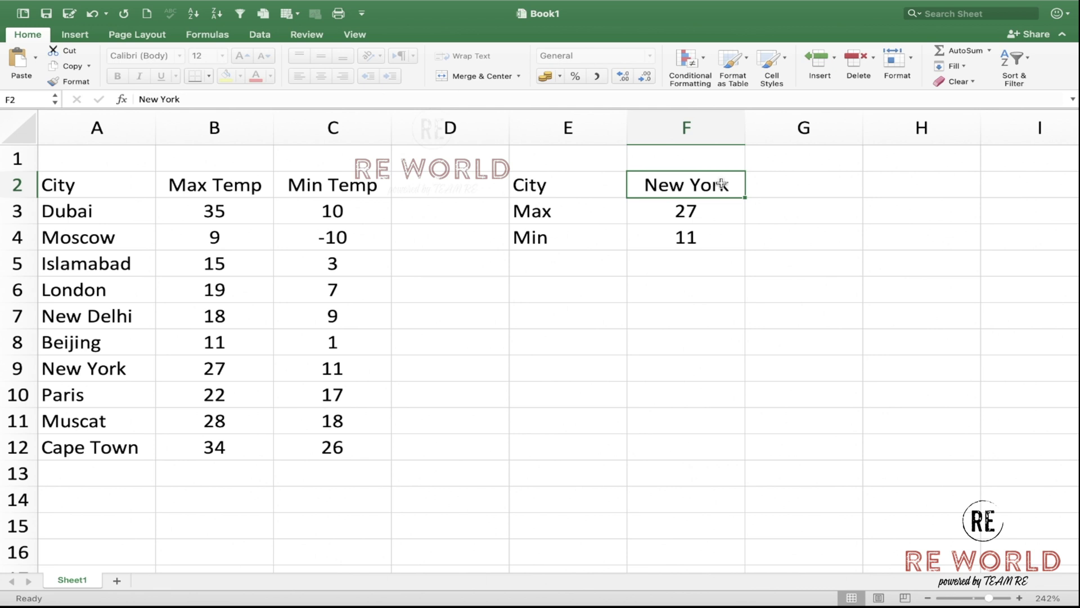
Remove the space from F2's city, making it 'NewYork' so both lookups show #N/A.
{"action": "double_click", "coordinate": [734, 187]}
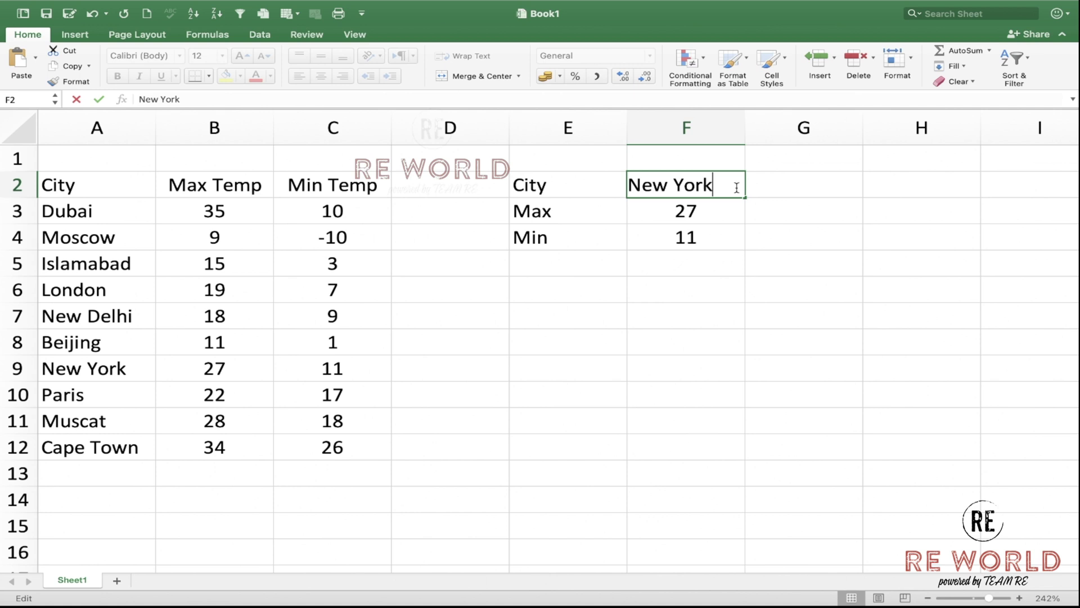
{"action": "key", "text": "BackSpace"}
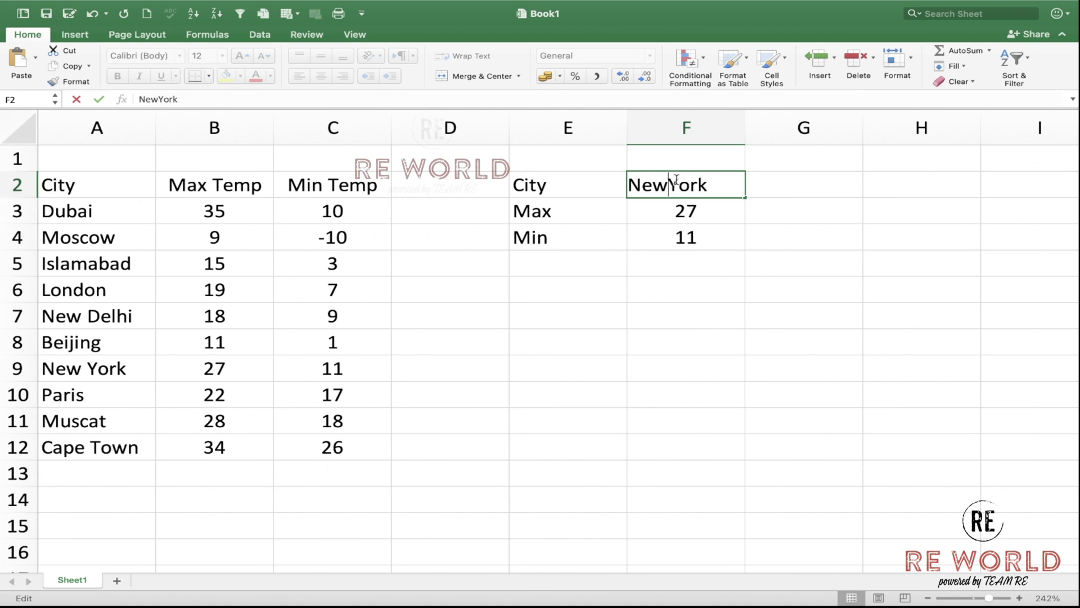
{"action": "key", "text": "Return"}
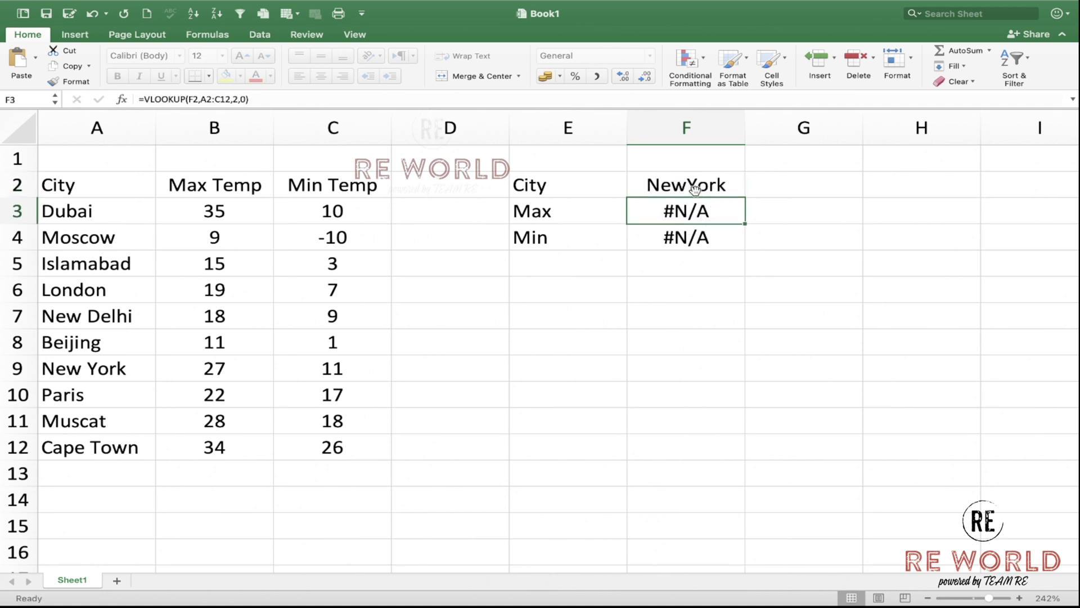
{"action": "left_click", "coordinate": [693, 191]}
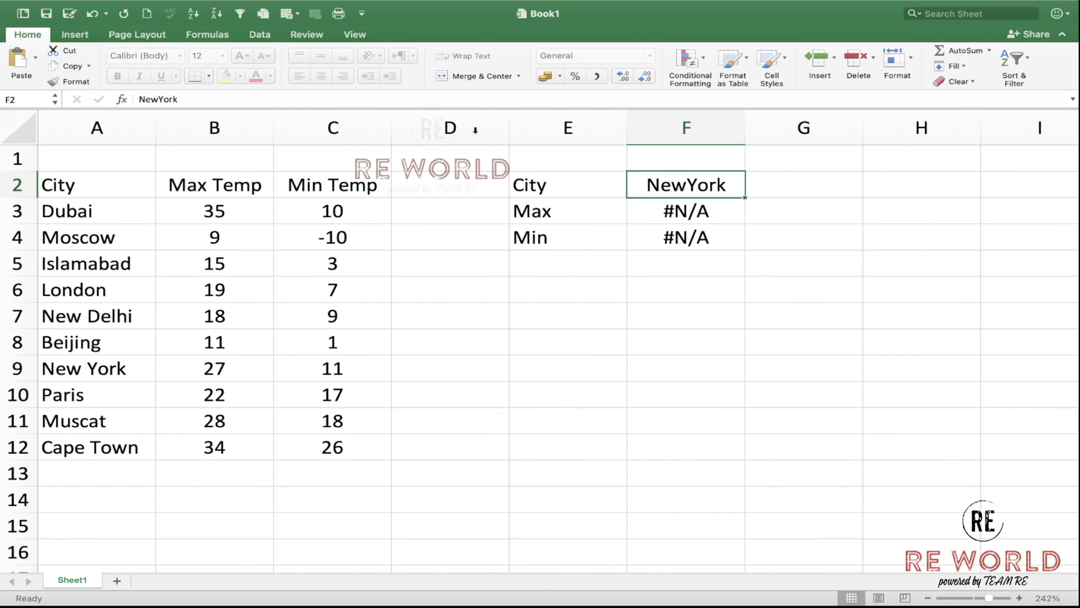
Give F2 List data validation sourced from the city names in A3:A12.
{"action": "left_click", "coordinate": [261, 34]}
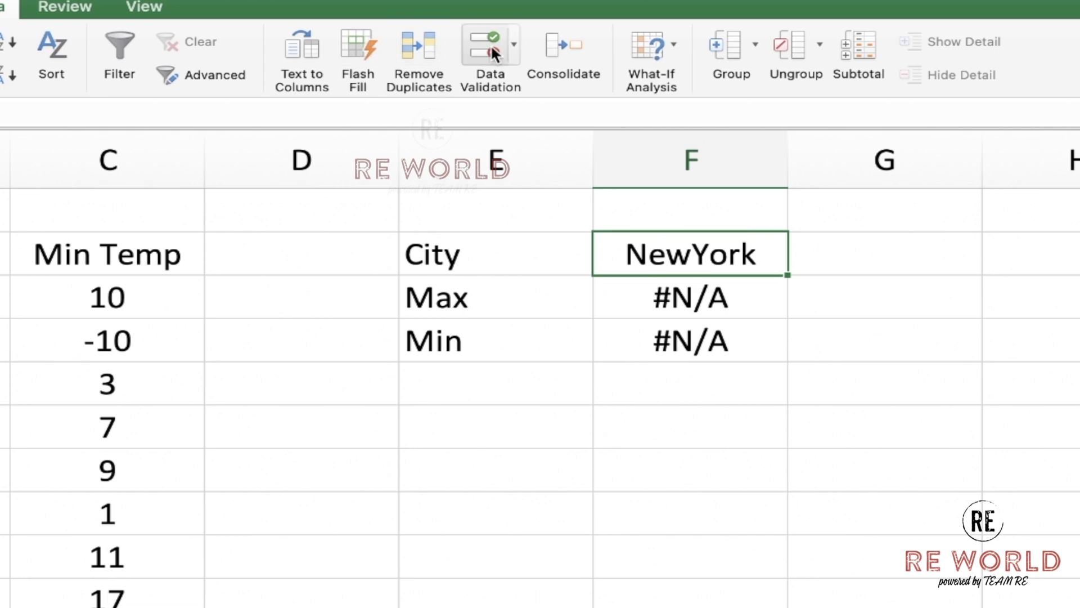
{"action": "left_click", "coordinate": [490, 44]}
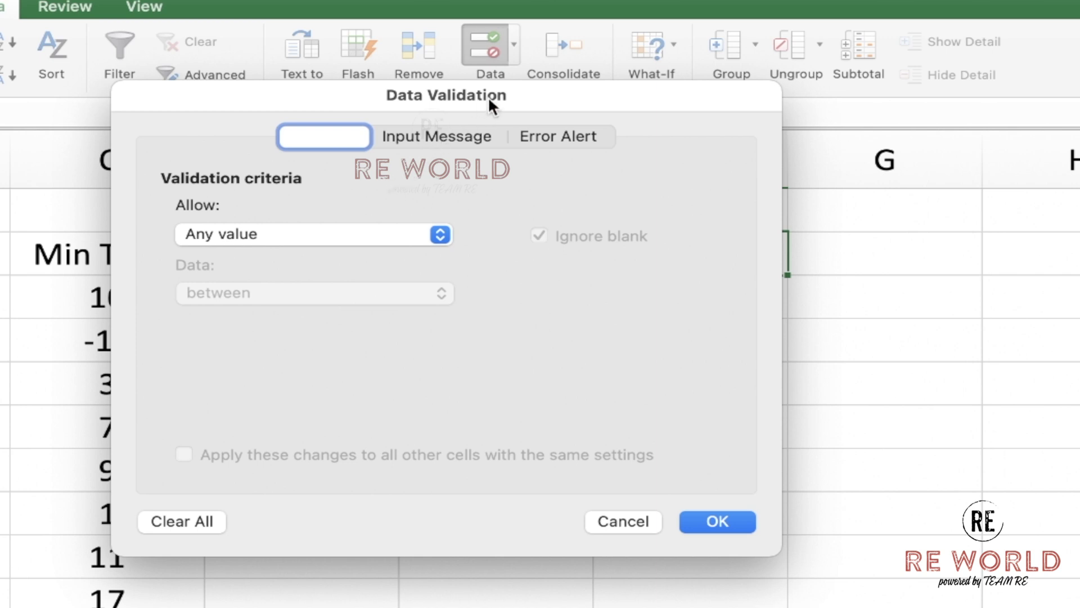
{"action": "left_click_drag", "start_coordinate": [488, 96], "coordinate": [488, 100]}
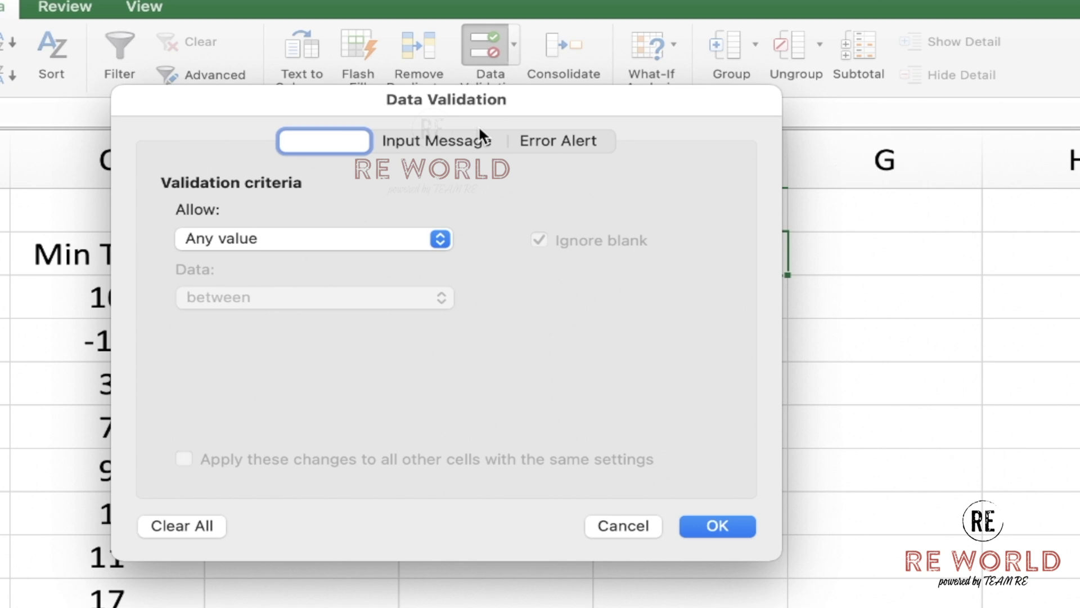
{"action": "left_click_drag", "start_coordinate": [428, 100], "coordinate": [469, 107]}
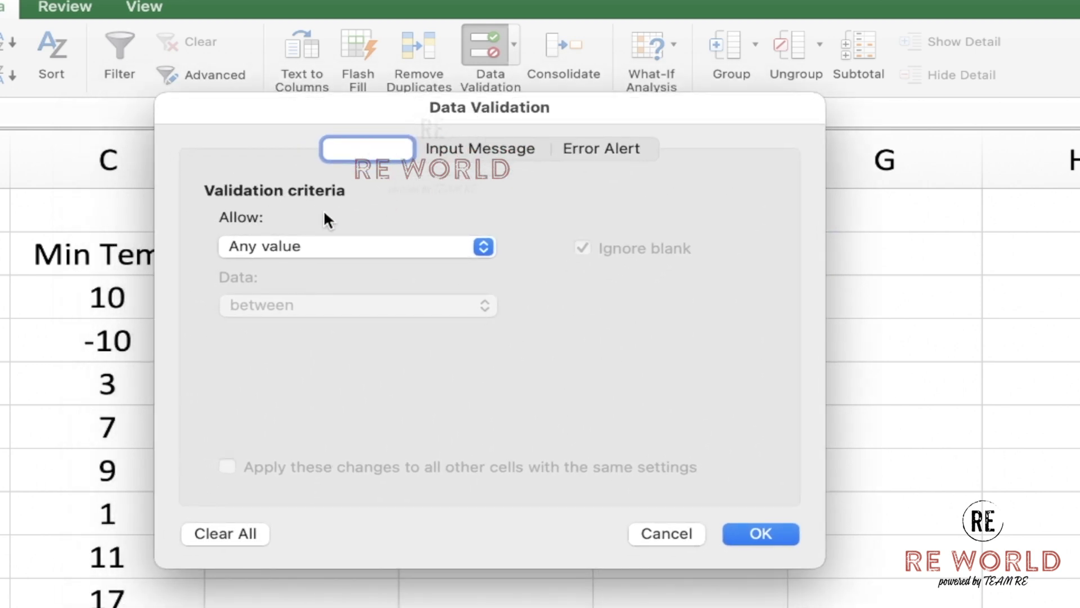
{"action": "left_click", "coordinate": [302, 246]}
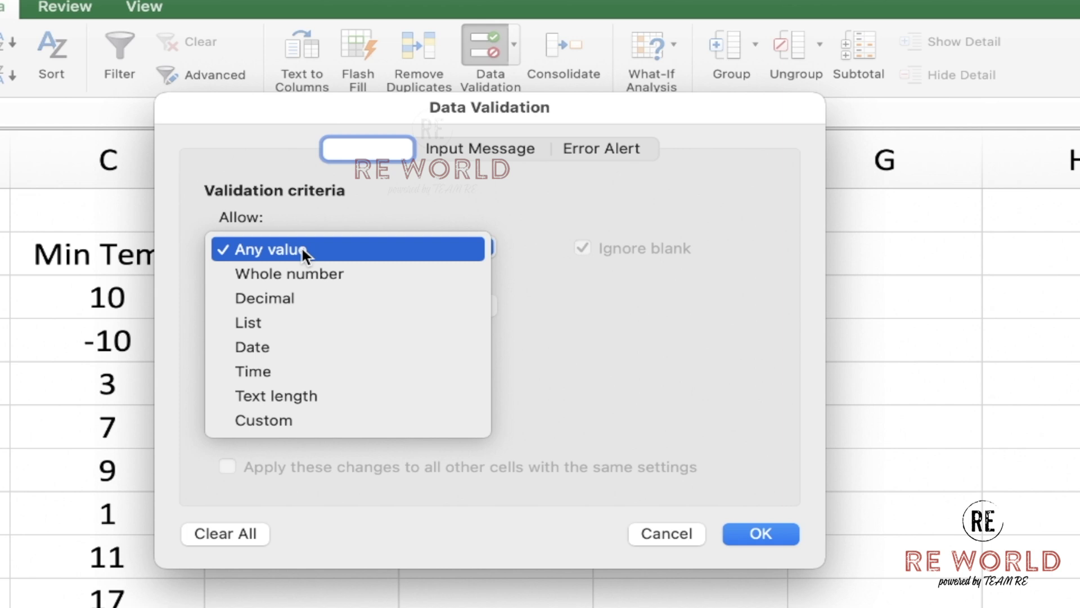
{"action": "left_click", "coordinate": [260, 322]}
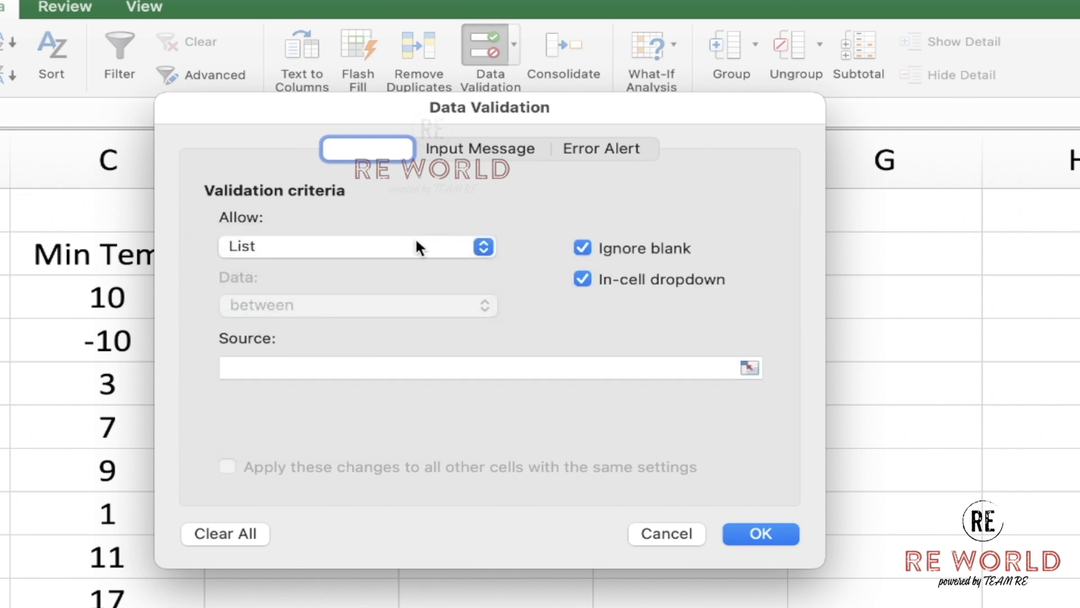
{"action": "left_click", "coordinate": [294, 369]}
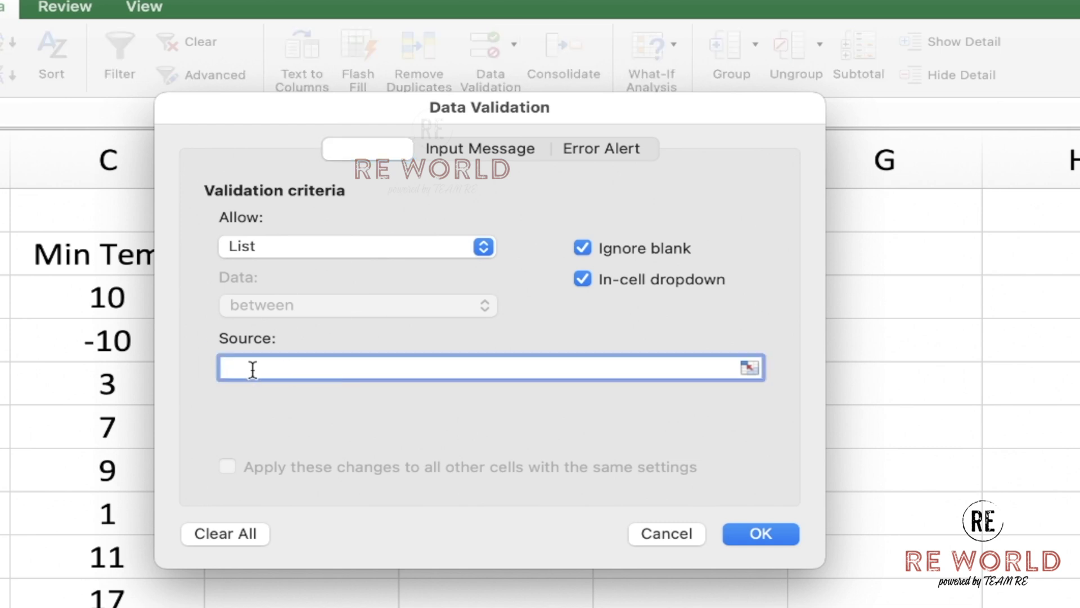
{"action": "left_click", "coordinate": [85, 211]}
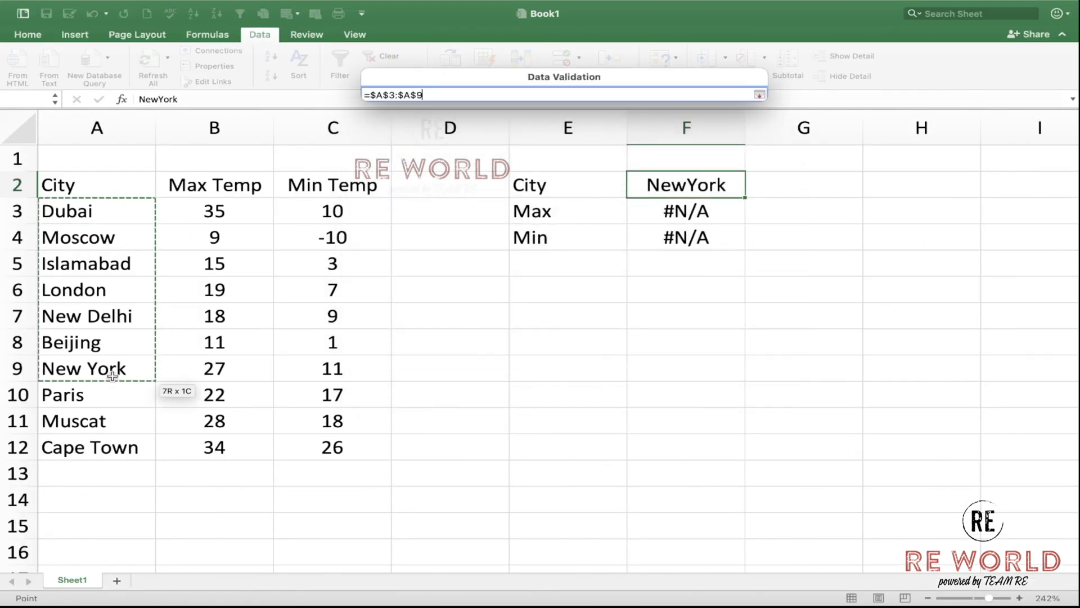
{"action": "left_click_drag", "start_coordinate": [128, 295], "coordinate": [112, 449]}
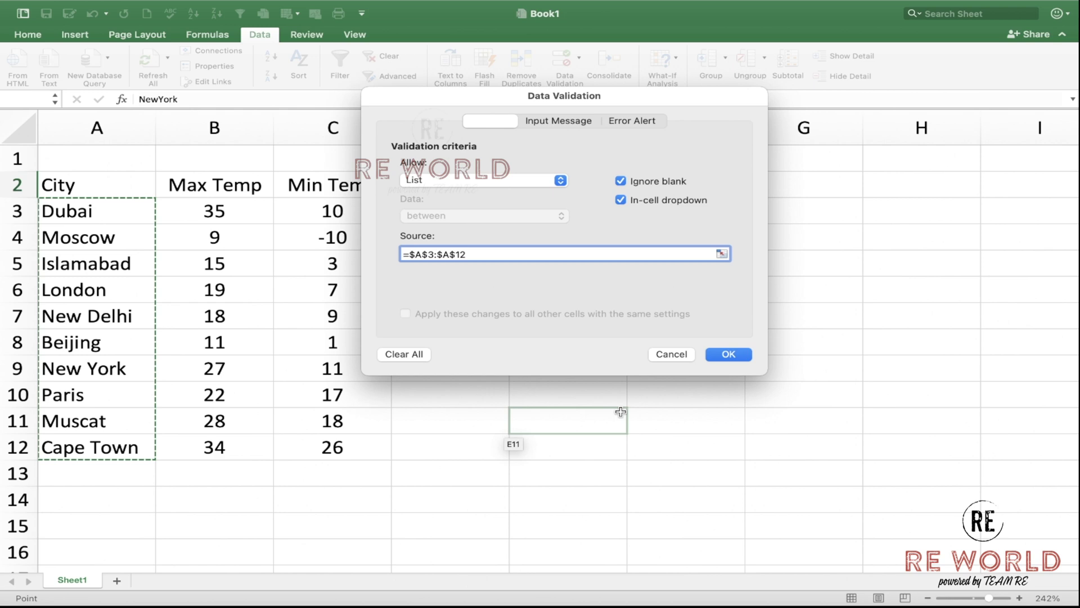
{"action": "left_click", "coordinate": [729, 355]}
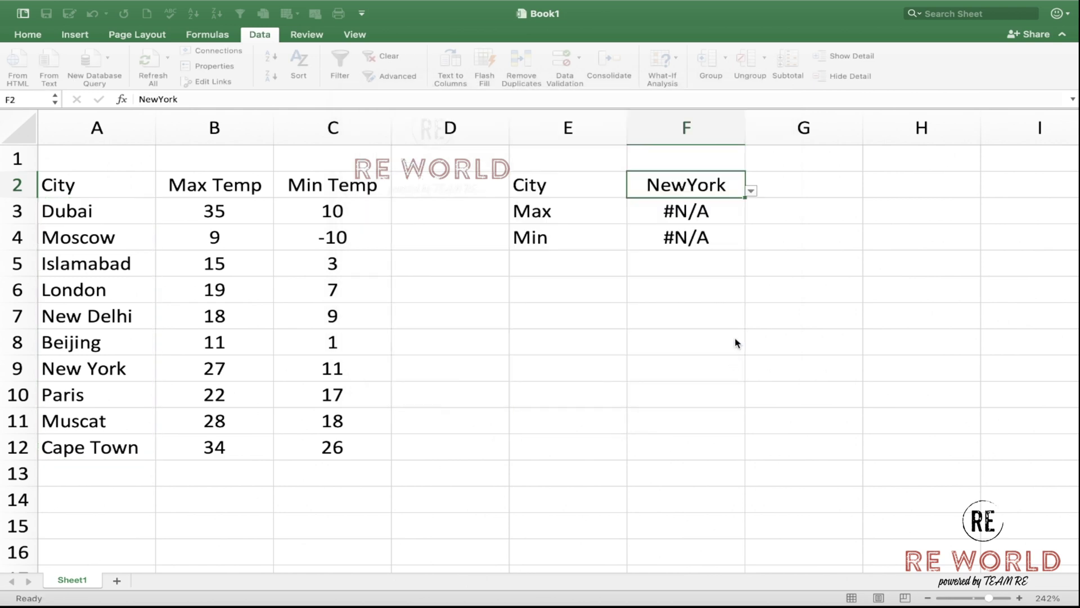
Pick Dubai, Islamabad, Moscow, London and Beijing from F2's dropdown, then enter Dubai.
{"action": "left_click", "coordinate": [750, 191]}
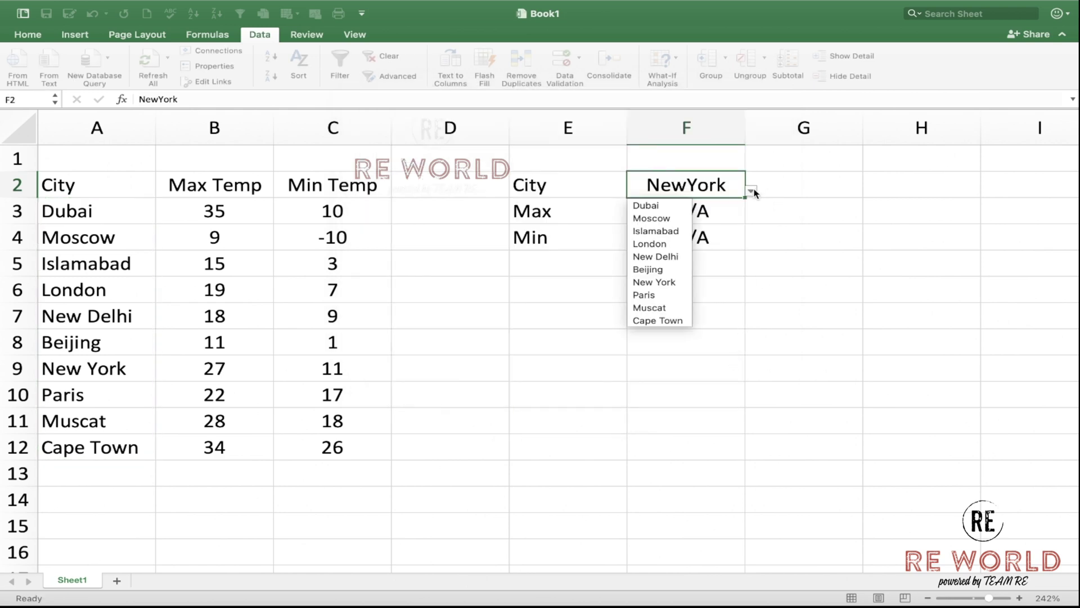
{"action": "left_click", "coordinate": [555, 253]}
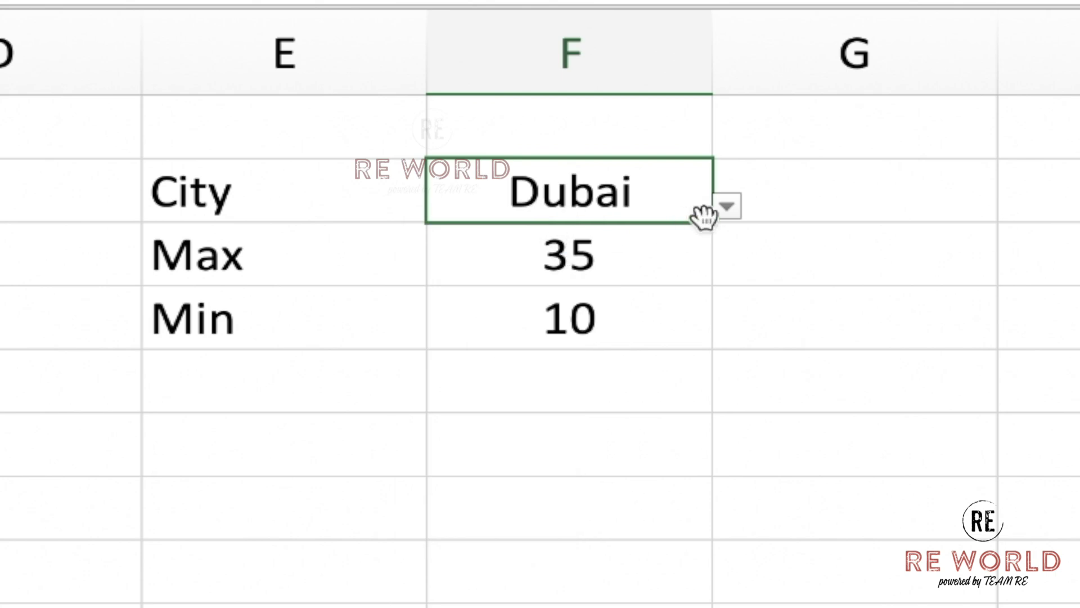
{"action": "left_click", "coordinate": [725, 208]}
{"action": "left_click", "coordinate": [541, 302]}
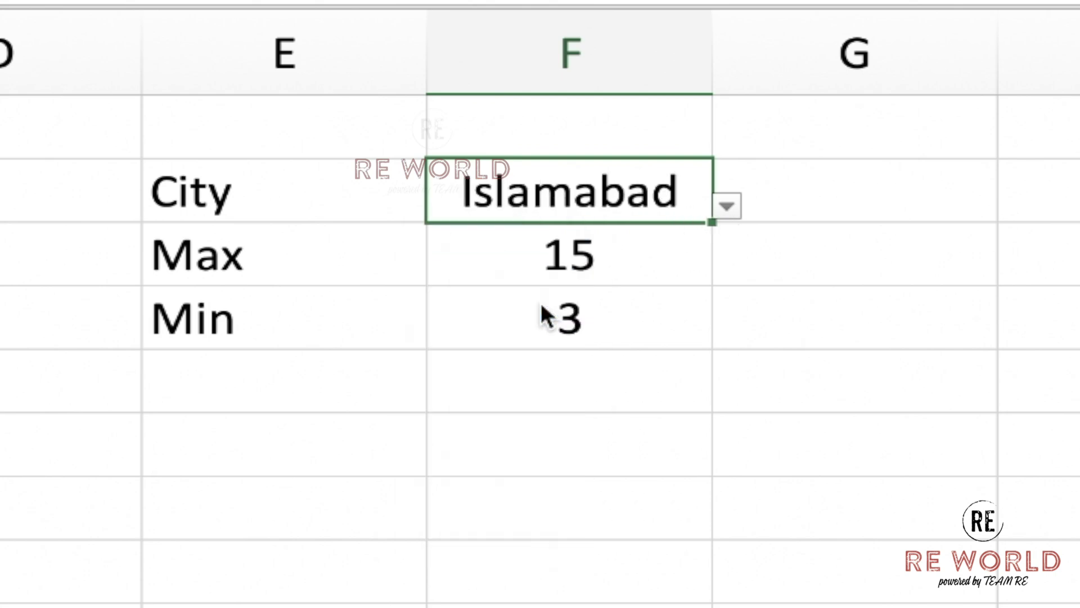
{"action": "left_click", "coordinate": [726, 207]}
{"action": "left_click", "coordinate": [538, 271]}
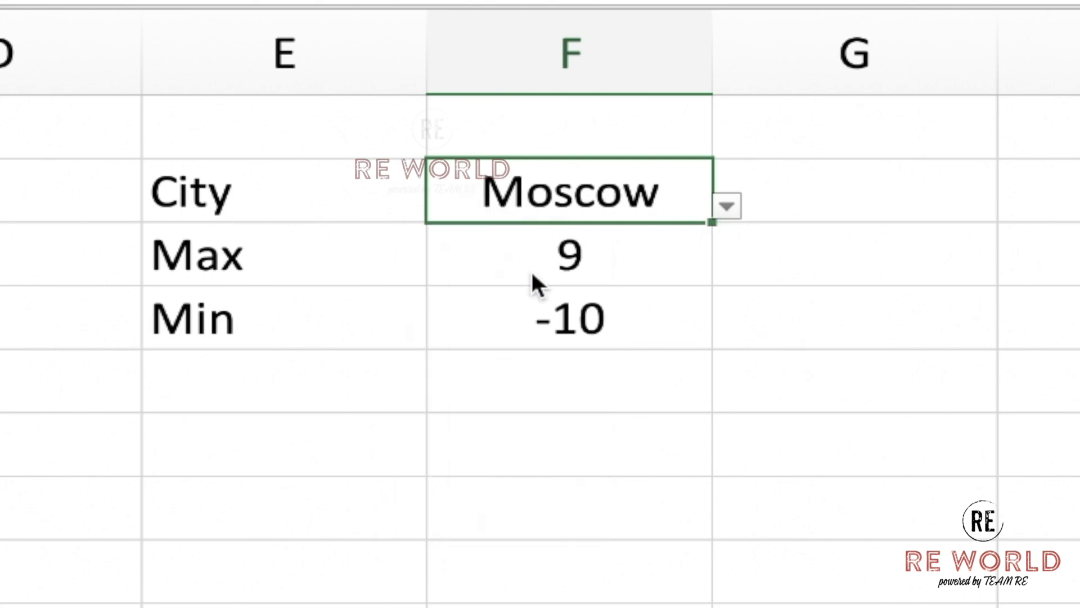
{"action": "left_click", "coordinate": [725, 208]}
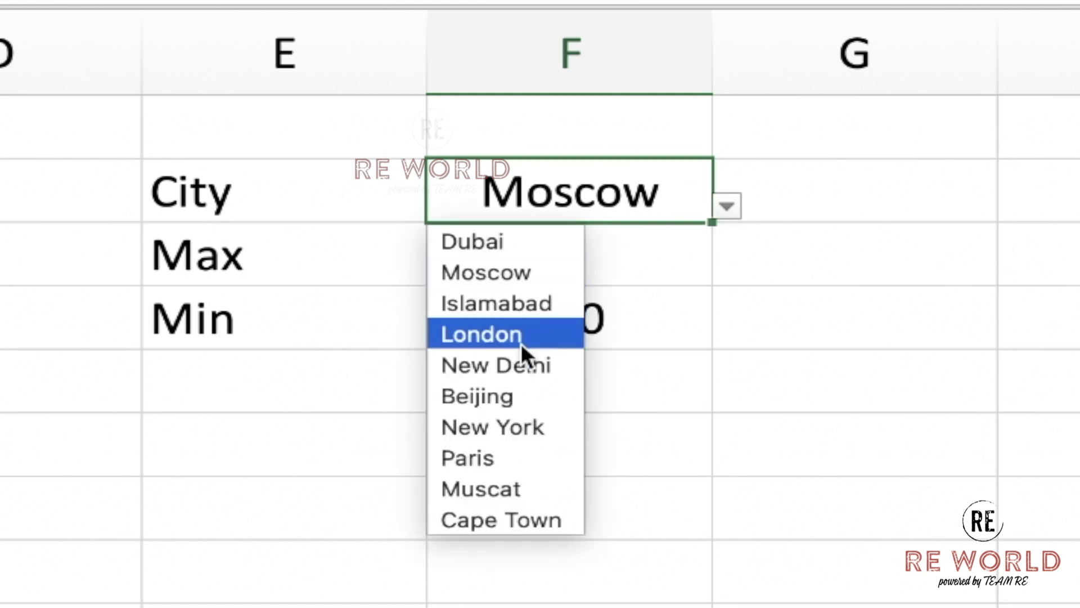
{"action": "left_click", "coordinate": [520, 338]}
{"action": "left_click", "coordinate": [727, 208]}
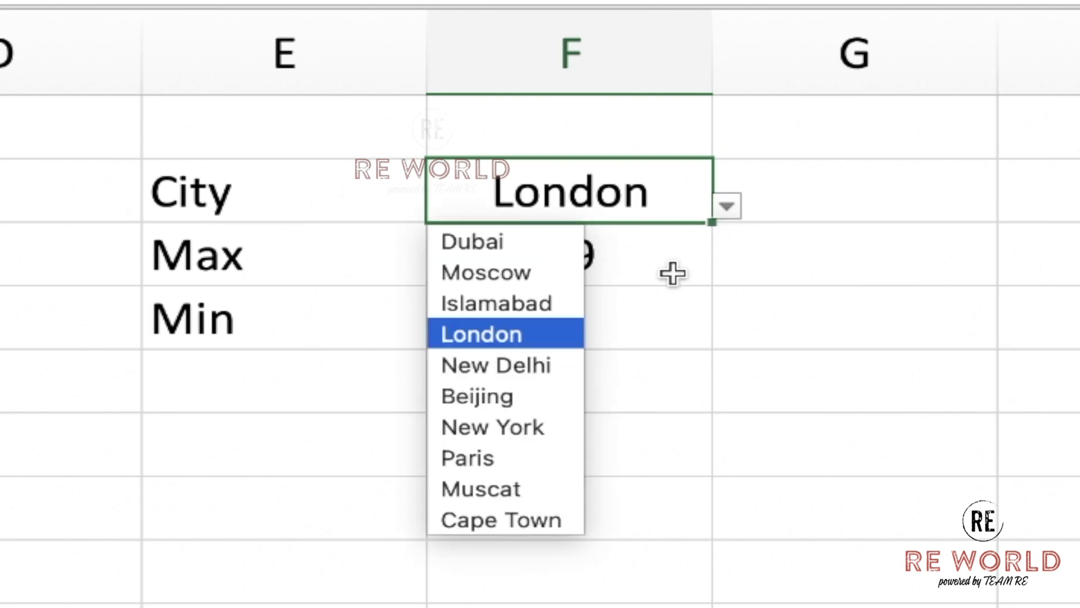
{"action": "left_click", "coordinate": [534, 401]}
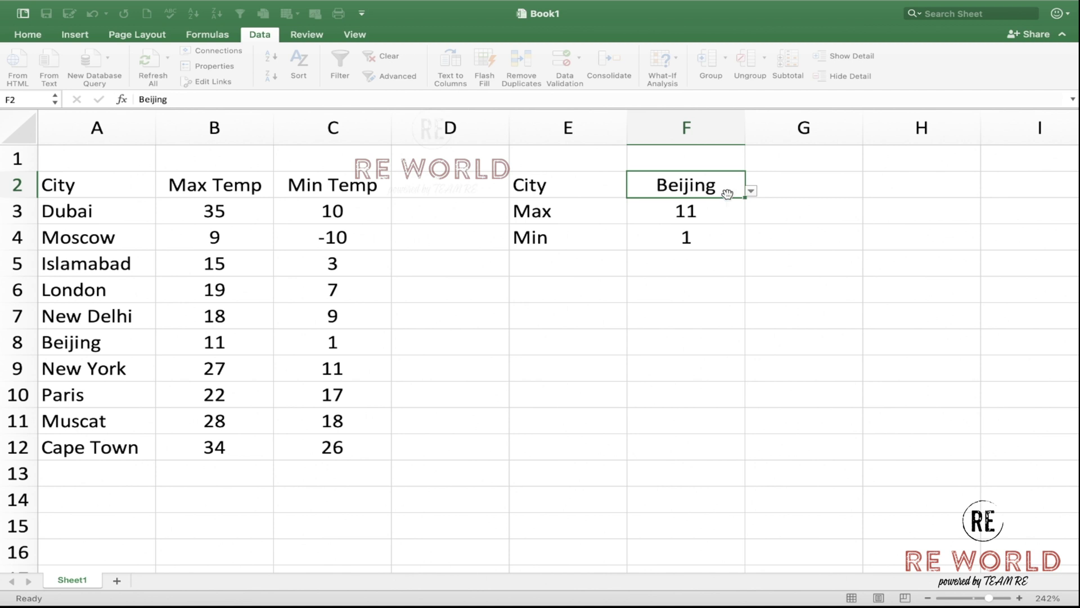
{"action": "type", "text": "Dubai"}
{"action": "key", "text": "Return"}
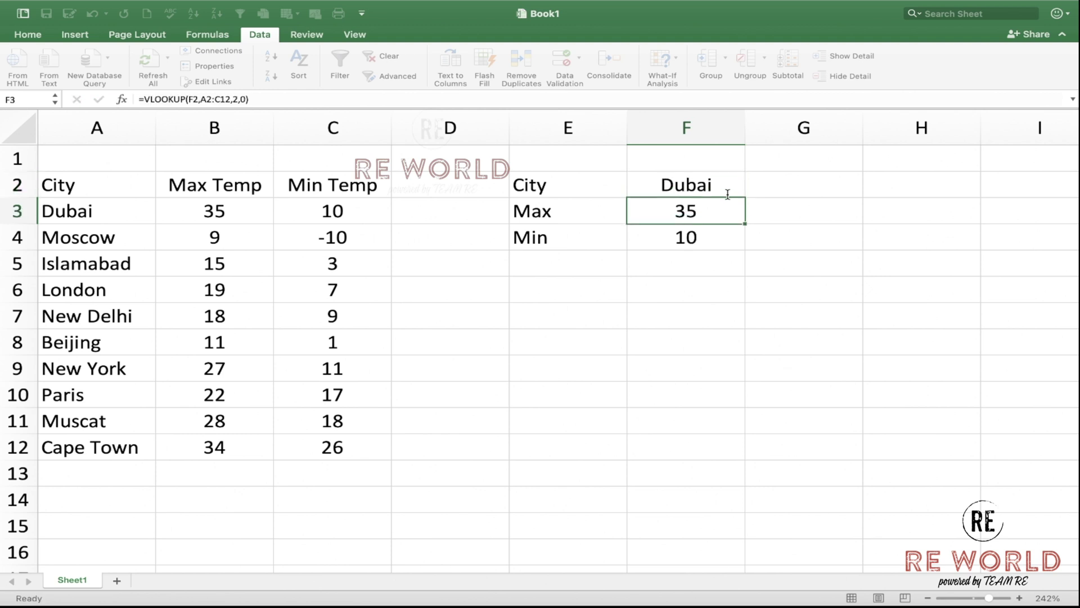
{"action": "left_click", "coordinate": [727, 194]}
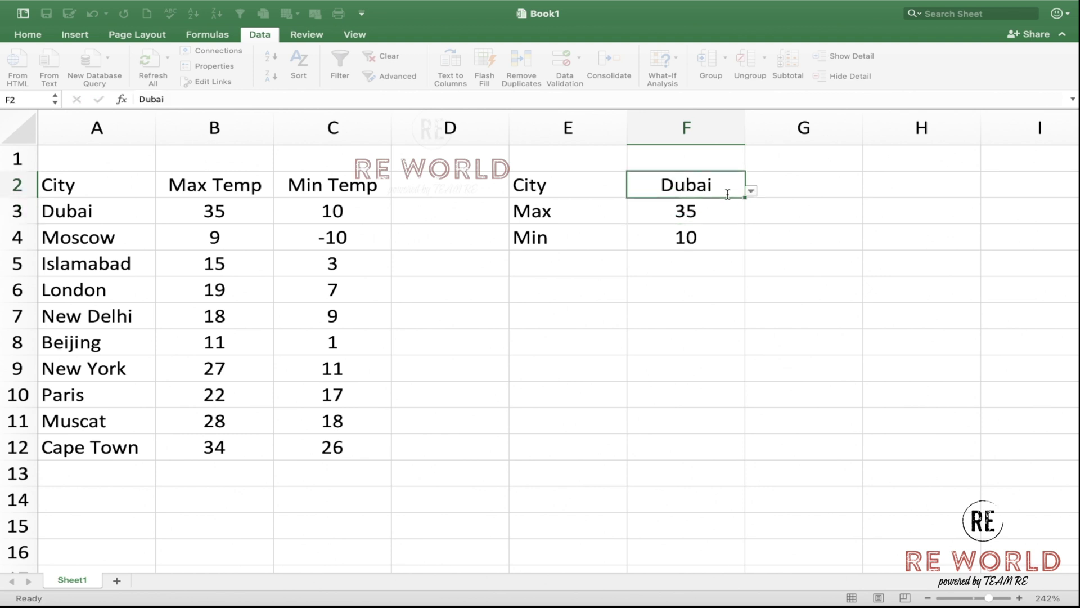
{"action": "type", "text": "Sha"}
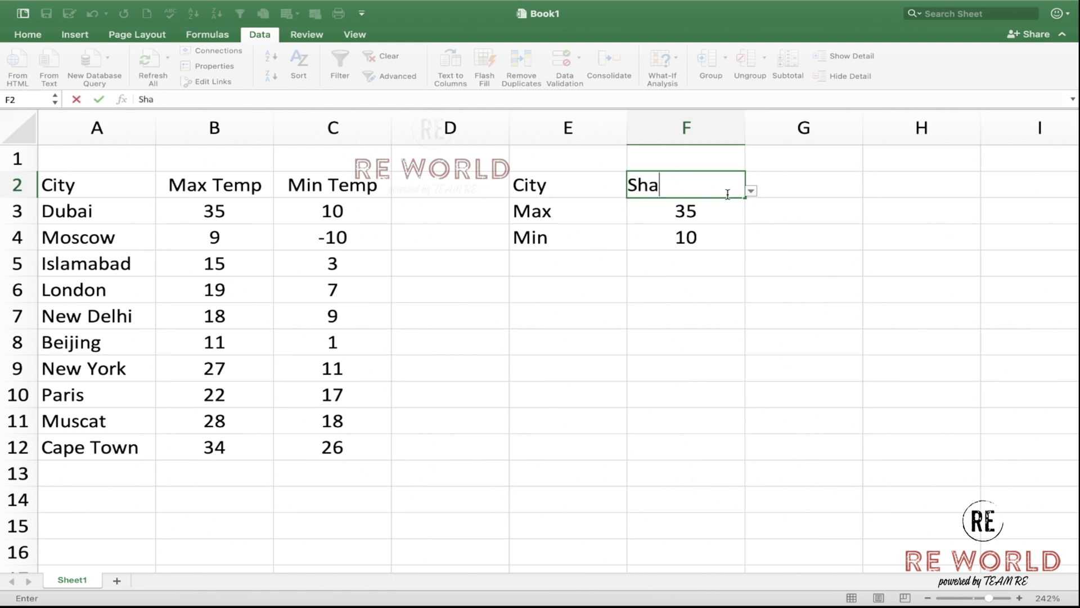
{"action": "type", "text": "rjah"}
{"action": "key", "text": "Return"}
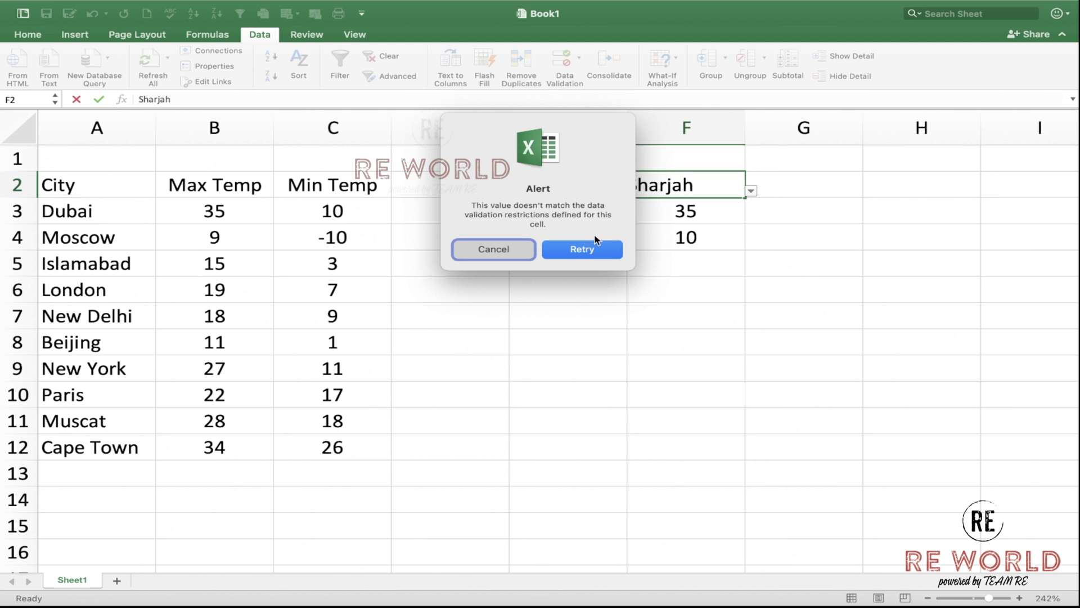
{"action": "left_click", "coordinate": [508, 251]}
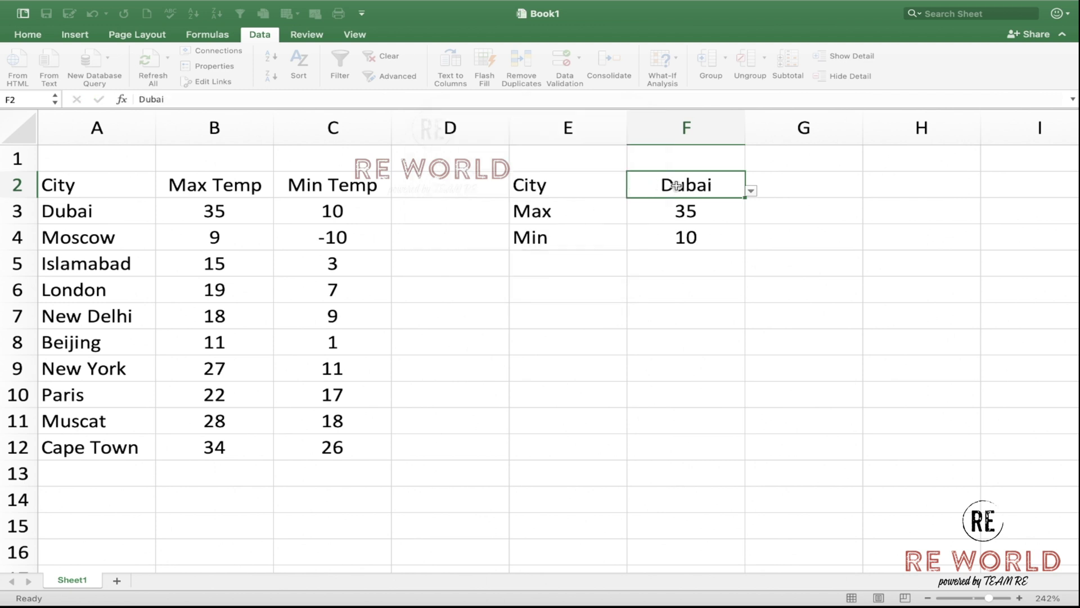
{"action": "left_click", "coordinate": [751, 191]}
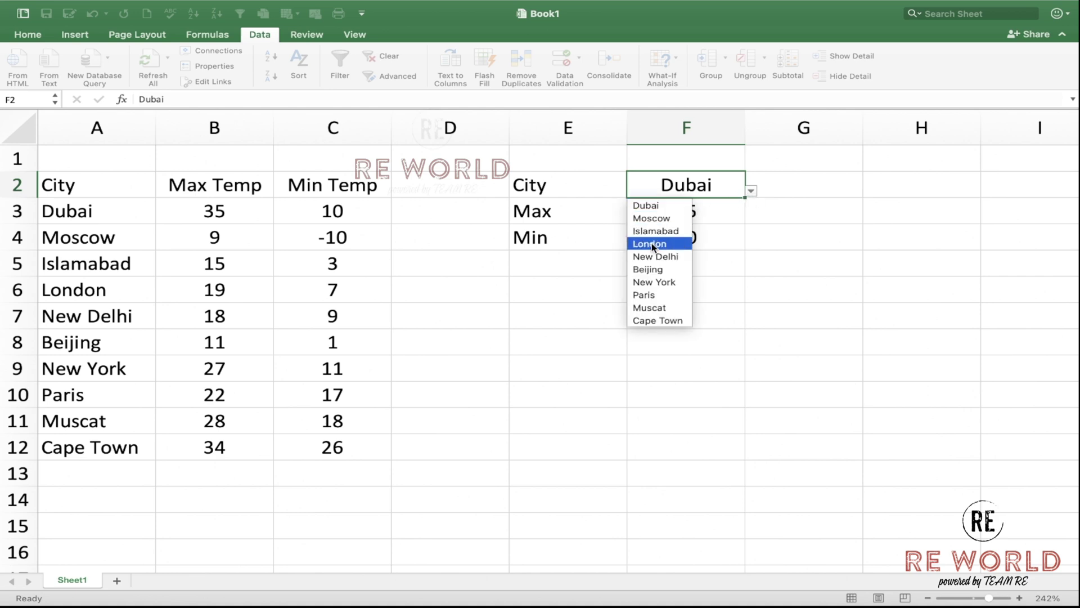
Open and close F2's city dropdown several times, keeping Dubai selected.
{"action": "key", "text": "Escape"}
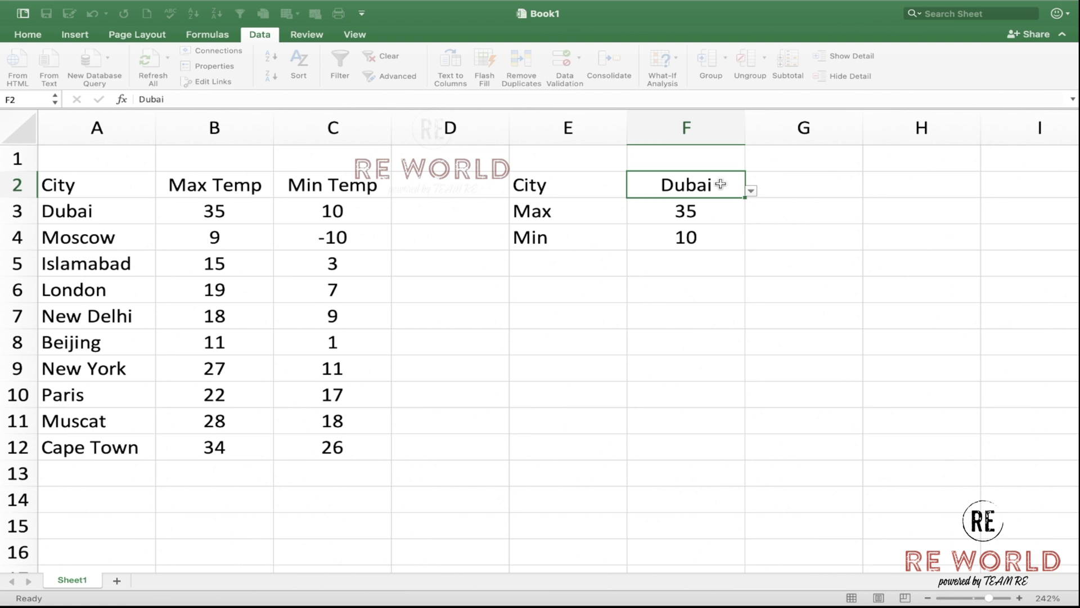
{"action": "left_click", "coordinate": [748, 193]}
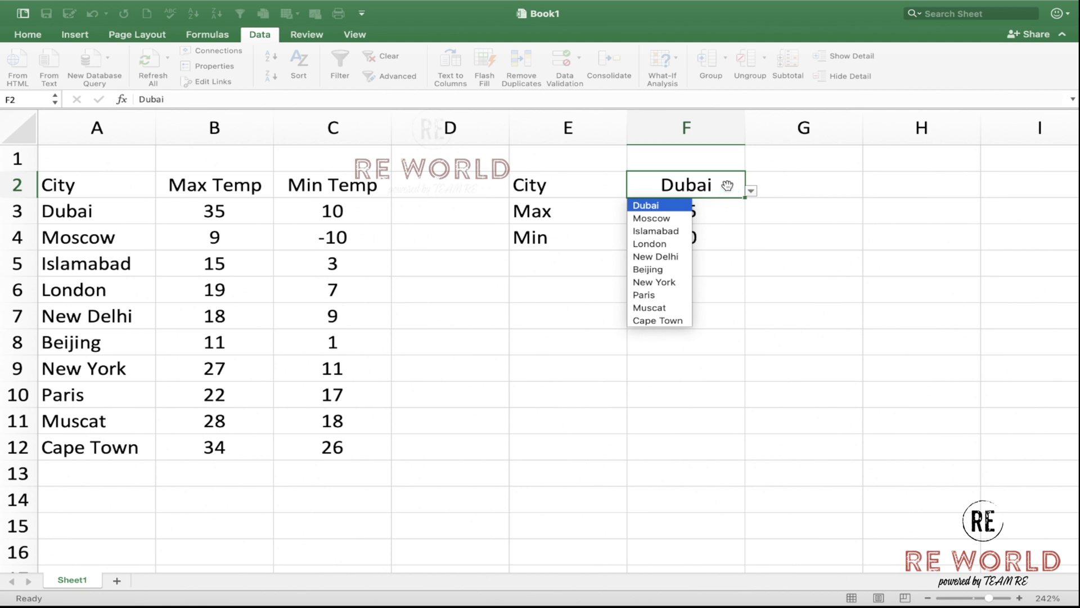
{"action": "left_click", "coordinate": [729, 189]}
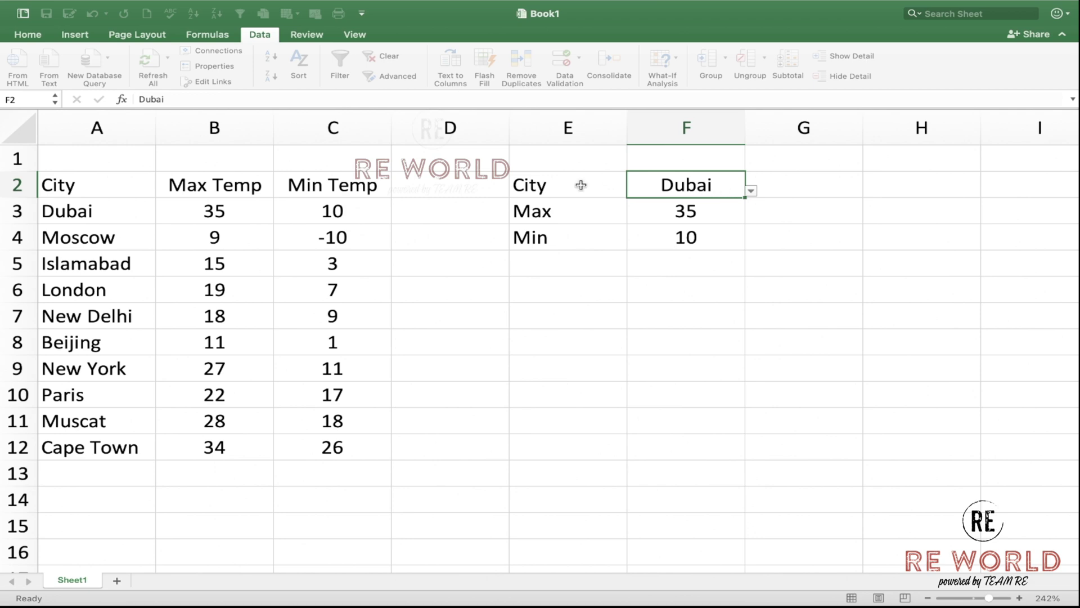
{"action": "left_click", "coordinate": [751, 193]}
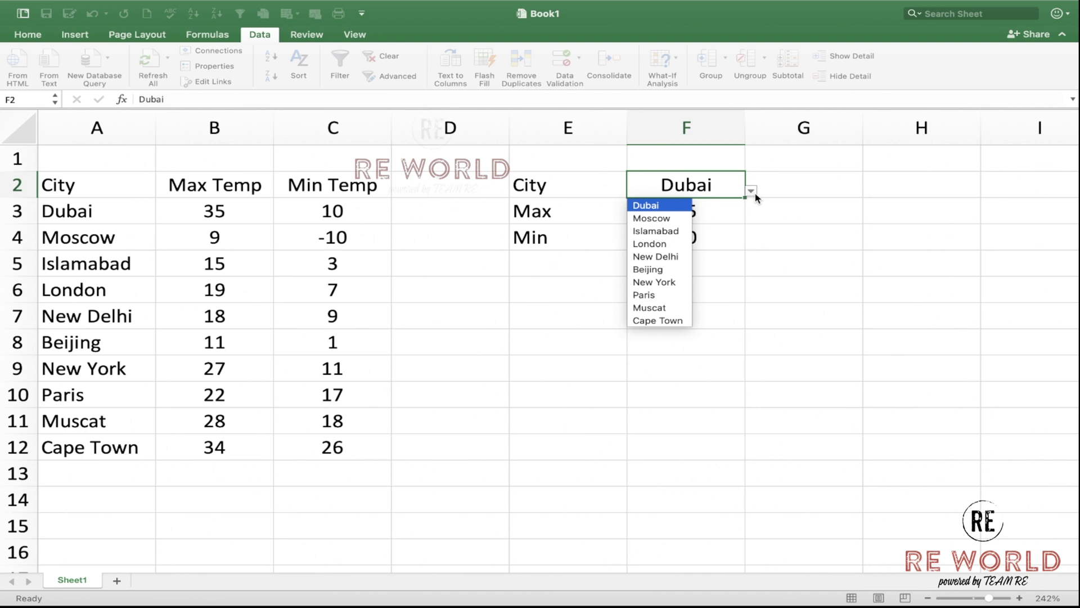
{"action": "left_click", "coordinate": [753, 194]}
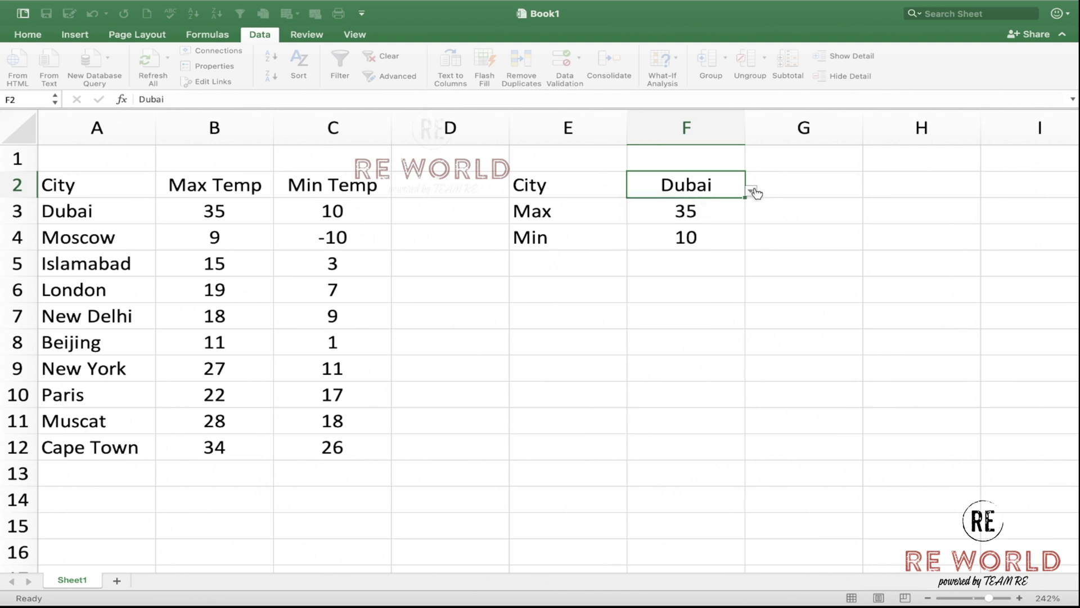
Try Moscow and Dubai from the dropdown, then settle on Beijing, showing Max 11 and Min 1.
{"action": "left_click", "coordinate": [752, 192]}
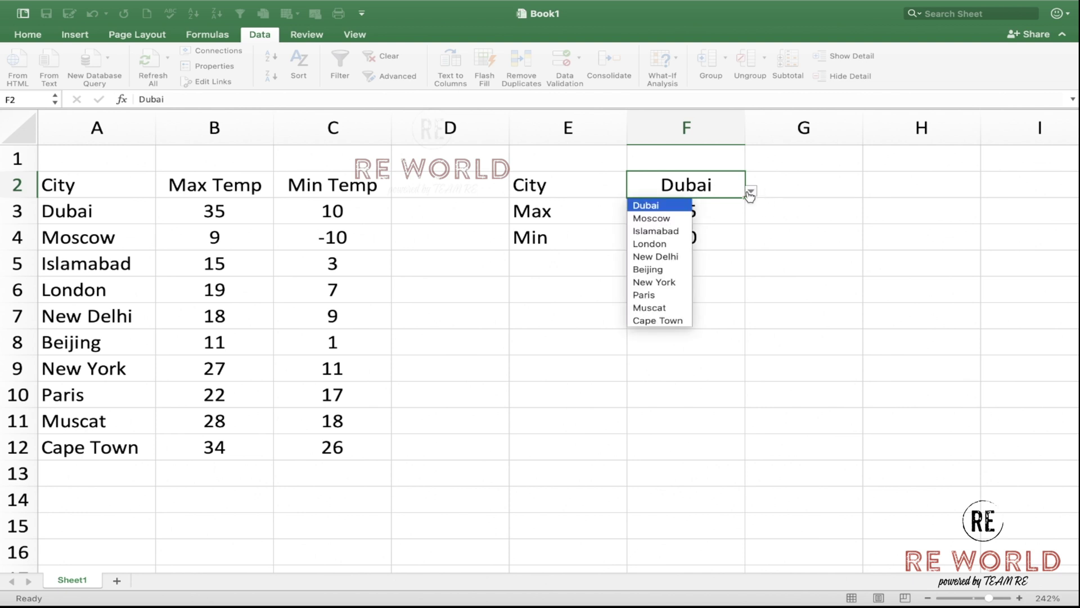
{"action": "left_click", "coordinate": [673, 218]}
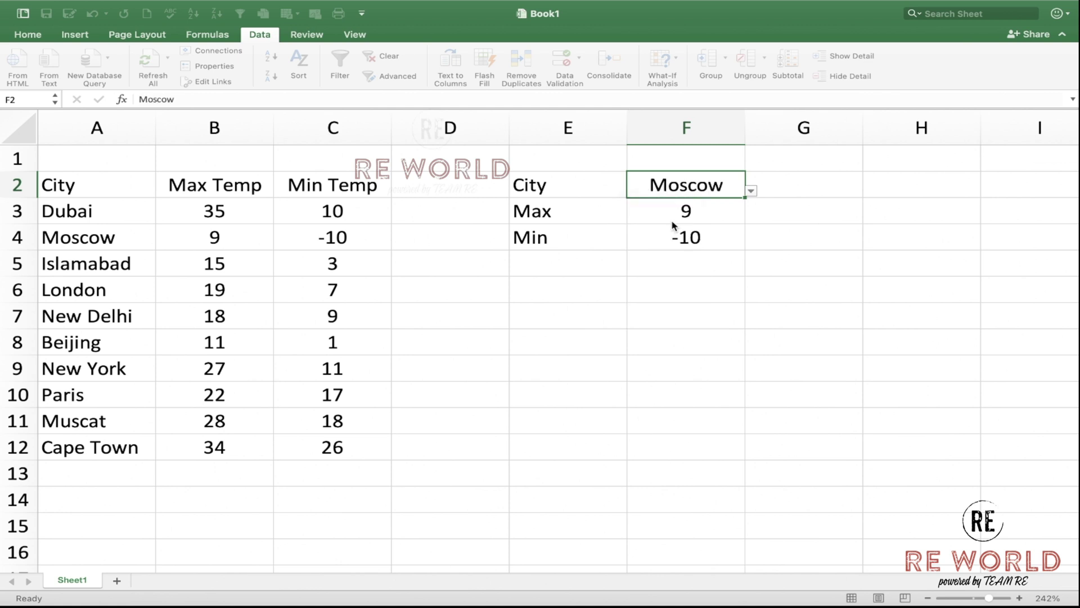
{"action": "left_click", "coordinate": [751, 192]}
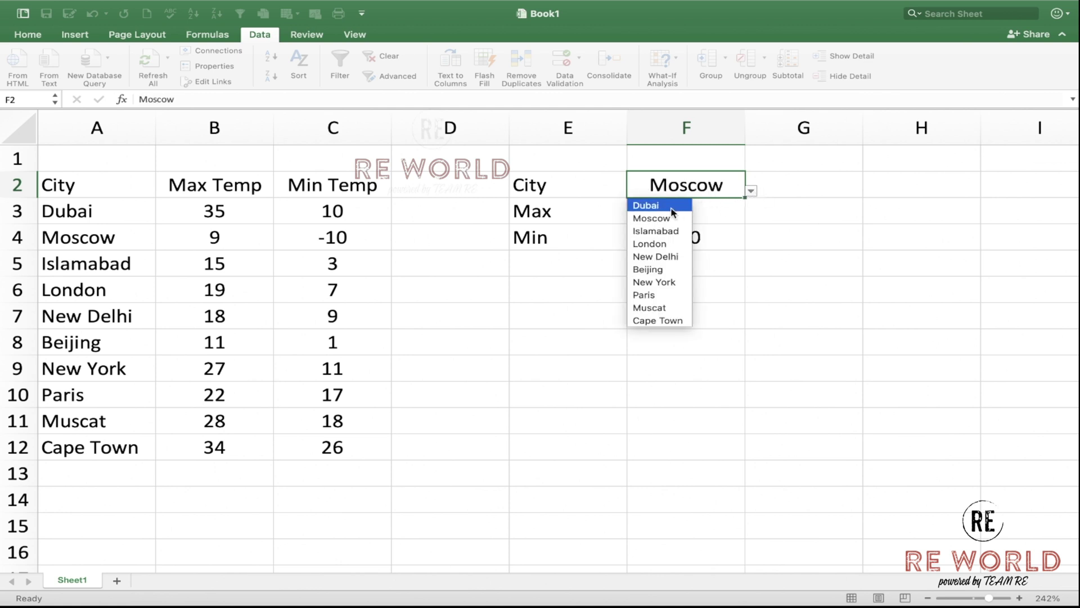
{"action": "left_click", "coordinate": [674, 205]}
{"action": "left_click", "coordinate": [753, 193]}
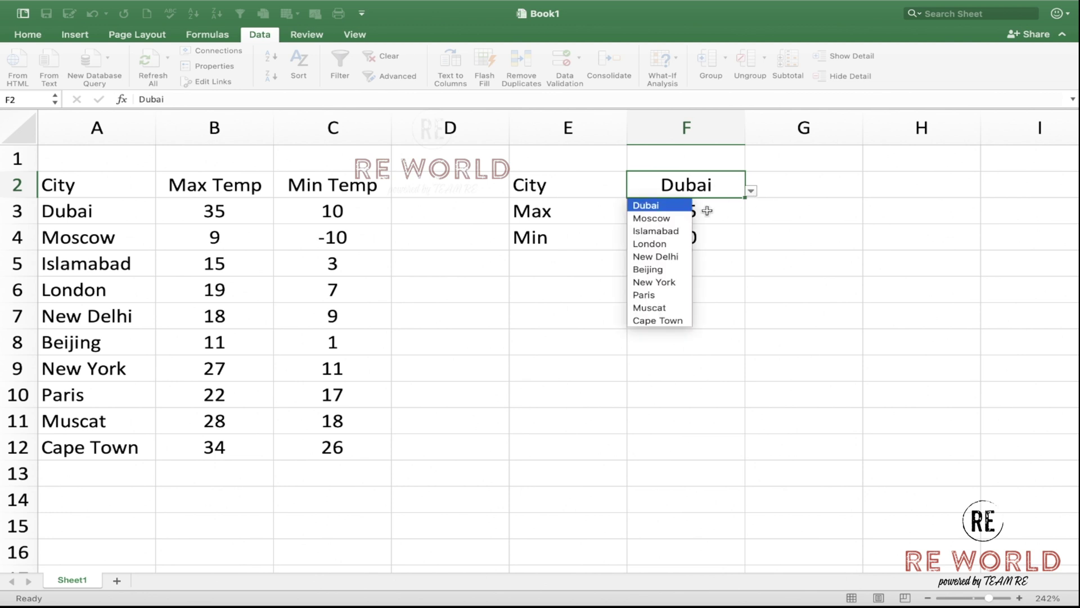
{"action": "left_click", "coordinate": [673, 219]}
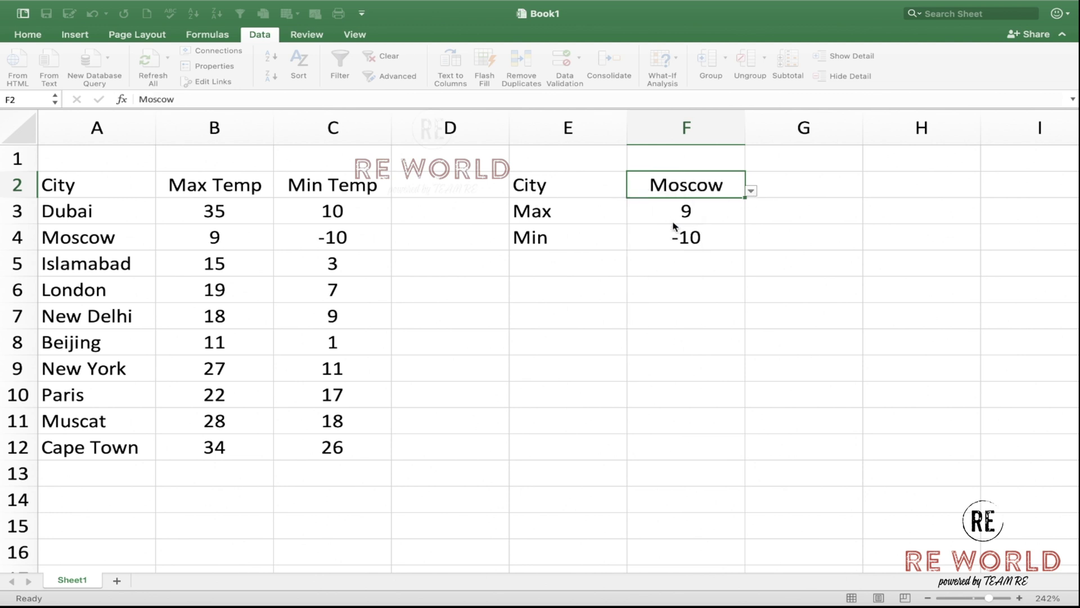
{"action": "left_click", "coordinate": [752, 194]}
{"action": "left_click", "coordinate": [675, 269]}
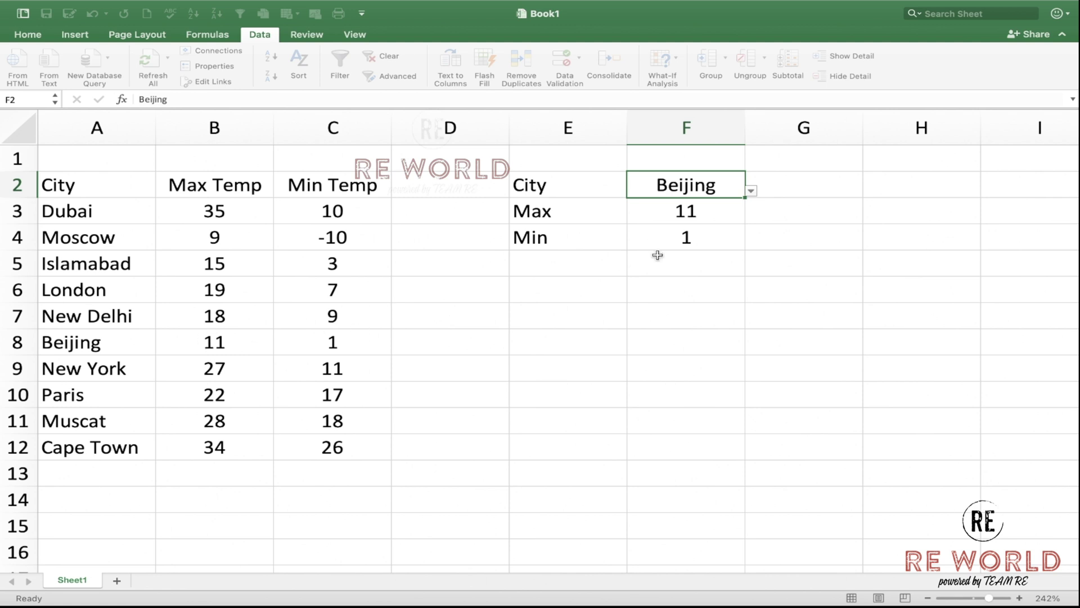
{"action": "left_click", "coordinate": [667, 281]}
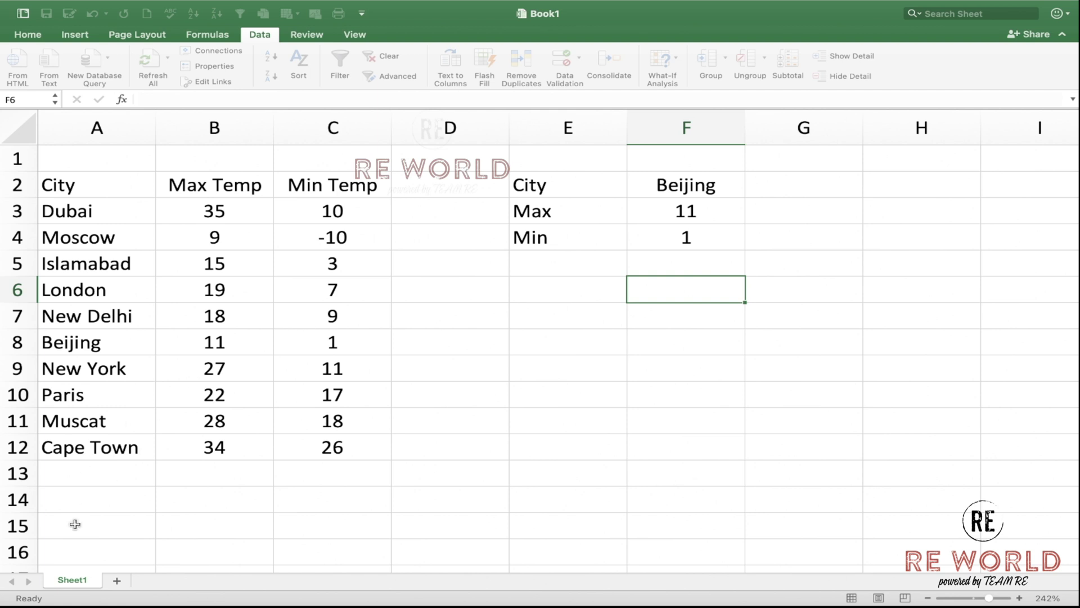
Add a new blank sheet and clear its column B.
{"action": "left_click", "coordinate": [116, 582]}
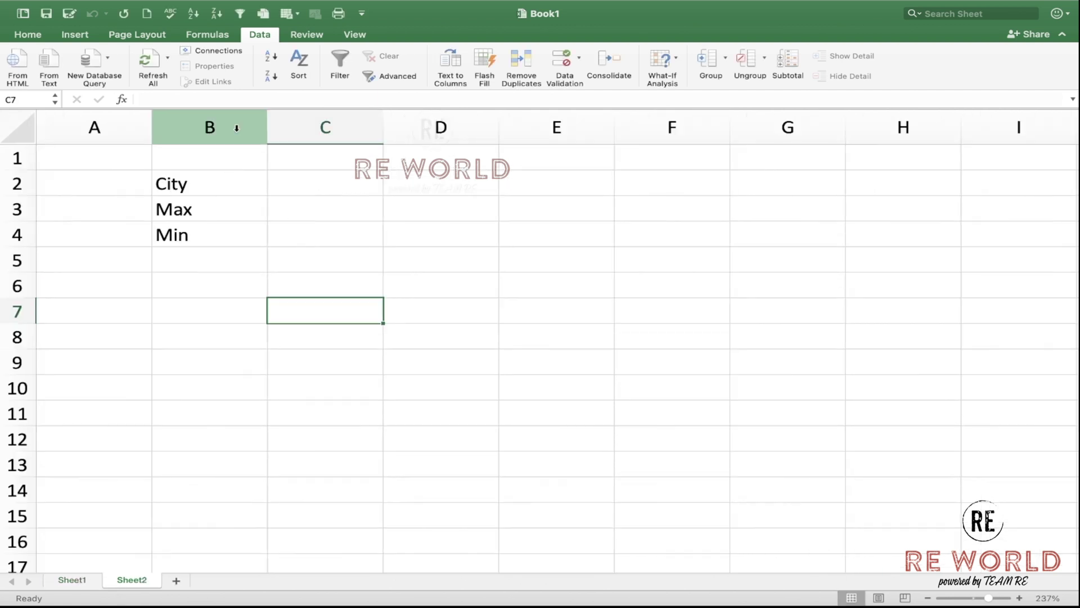
{"action": "left_click", "coordinate": [236, 128]}
{"action": "key", "text": "Delete"}
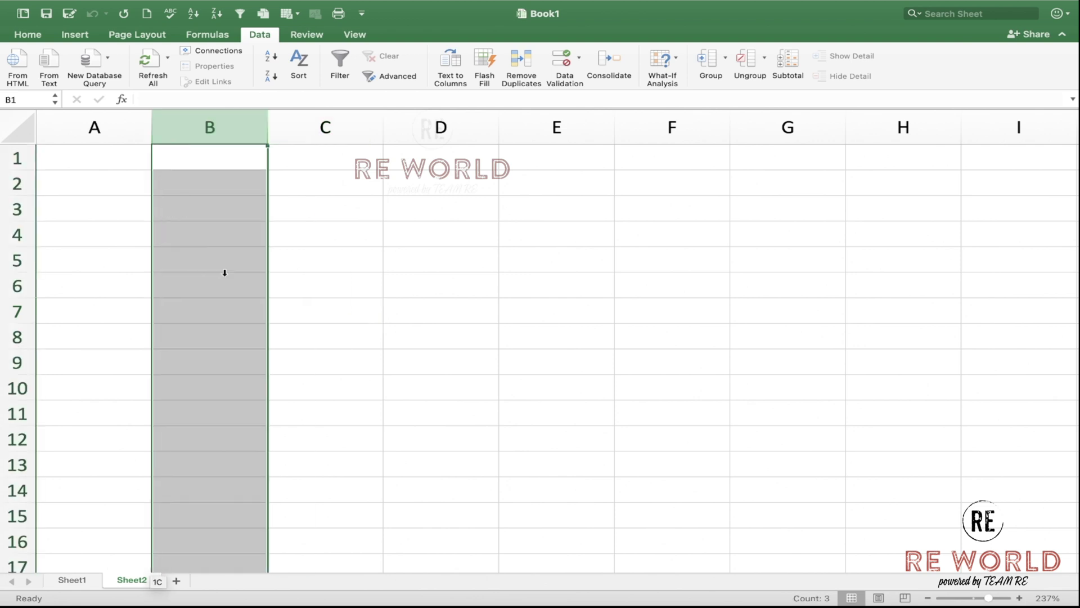
{"action": "left_click", "coordinate": [224, 275]}
Copy the City, Max and Min labels from Sheet1 E2:E4 into Sheet2 B2:B4.
{"action": "left_click", "coordinate": [71, 580]}
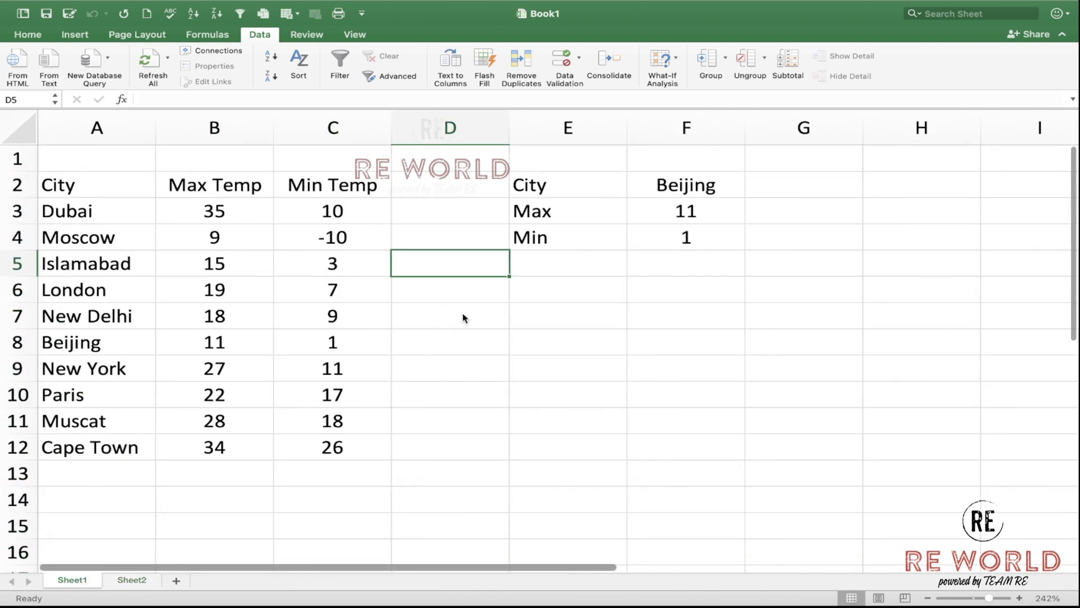
{"action": "left_click_drag", "start_coordinate": [559, 184], "coordinate": [555, 228]}
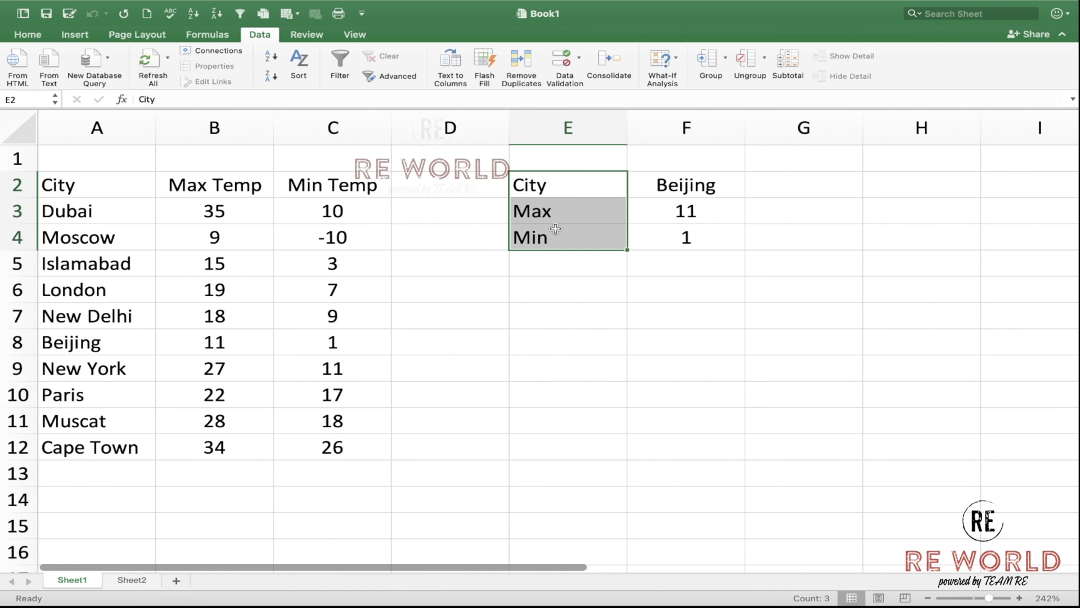
{"action": "key", "text": "super+c"}
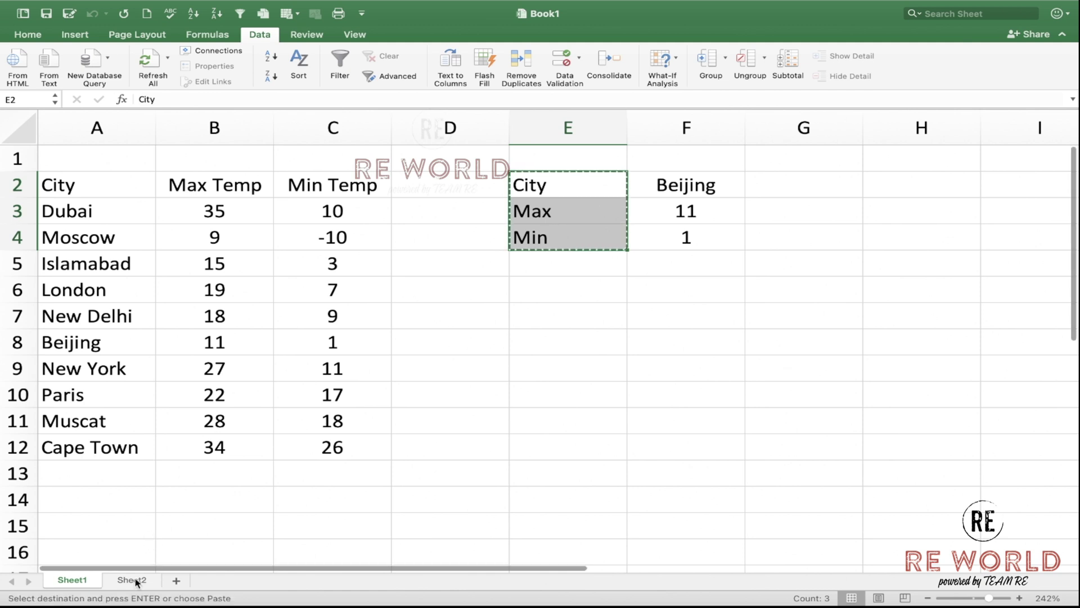
{"action": "left_click", "coordinate": [133, 581]}
{"action": "left_click", "coordinate": [217, 184]}
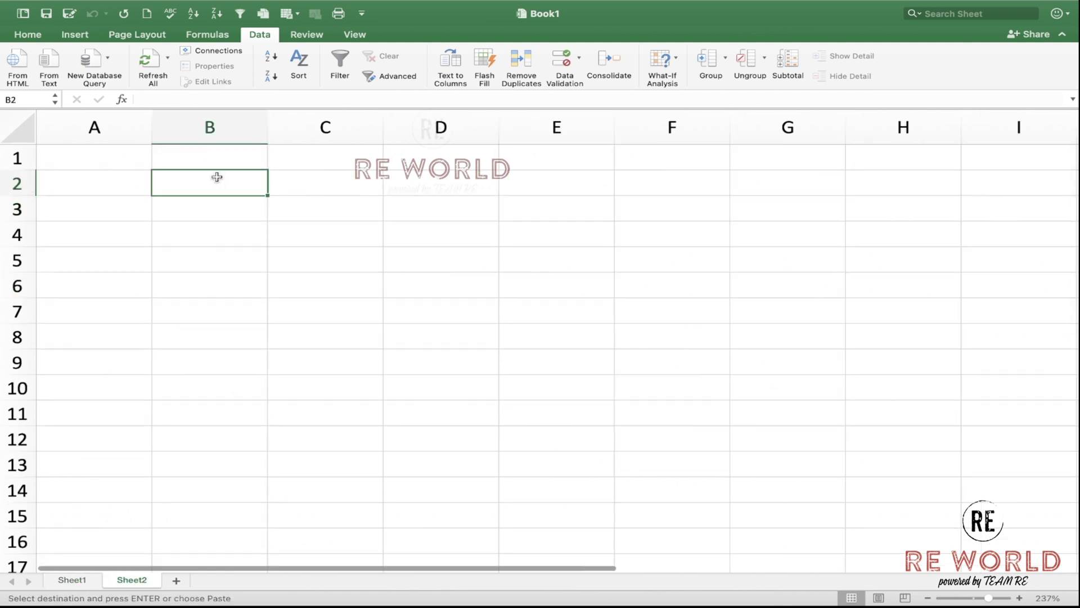
{"action": "key", "text": "super+v"}
{"action": "left_click", "coordinate": [217, 178]}
{"action": "scroll", "coordinate": [217, 179], "scroll_direction": "up", "scroll_amount": 5}
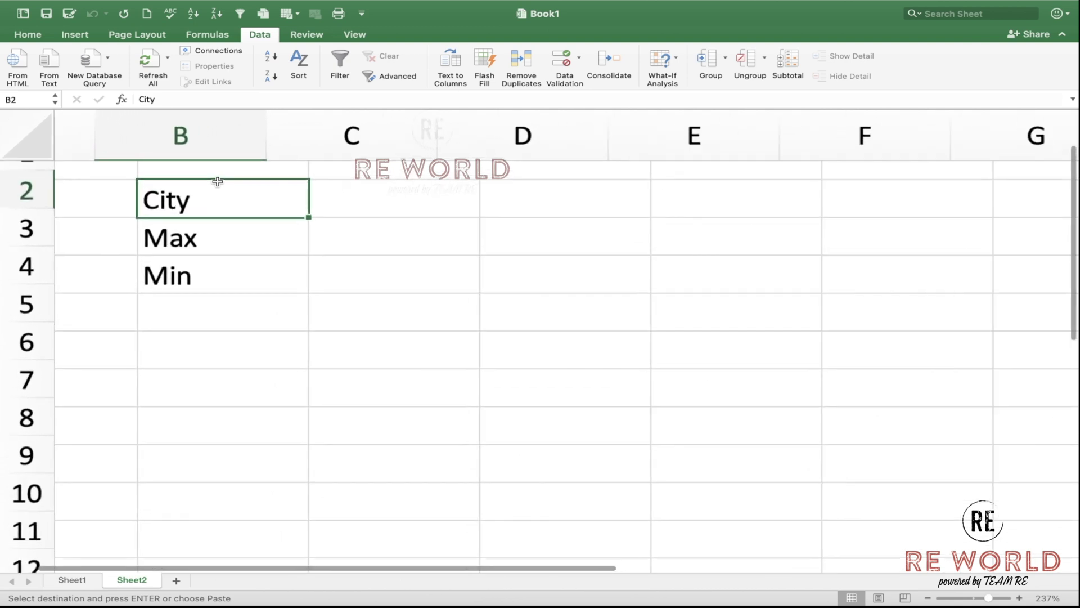
{"action": "scroll", "coordinate": [220, 202], "scroll_direction": "up", "scroll_amount": 3}
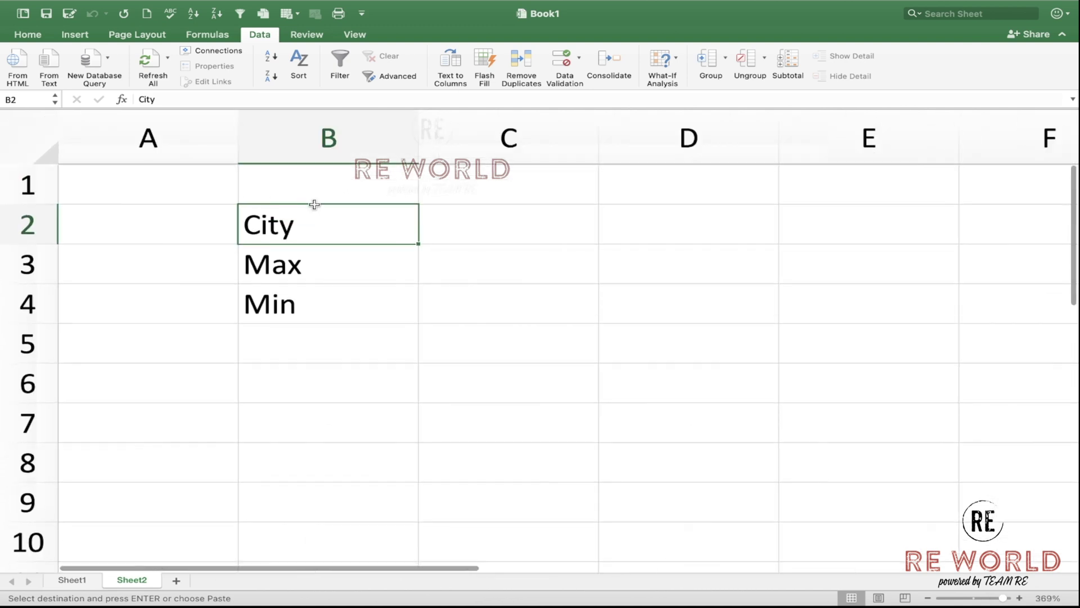
{"action": "left_click", "coordinate": [482, 223]}
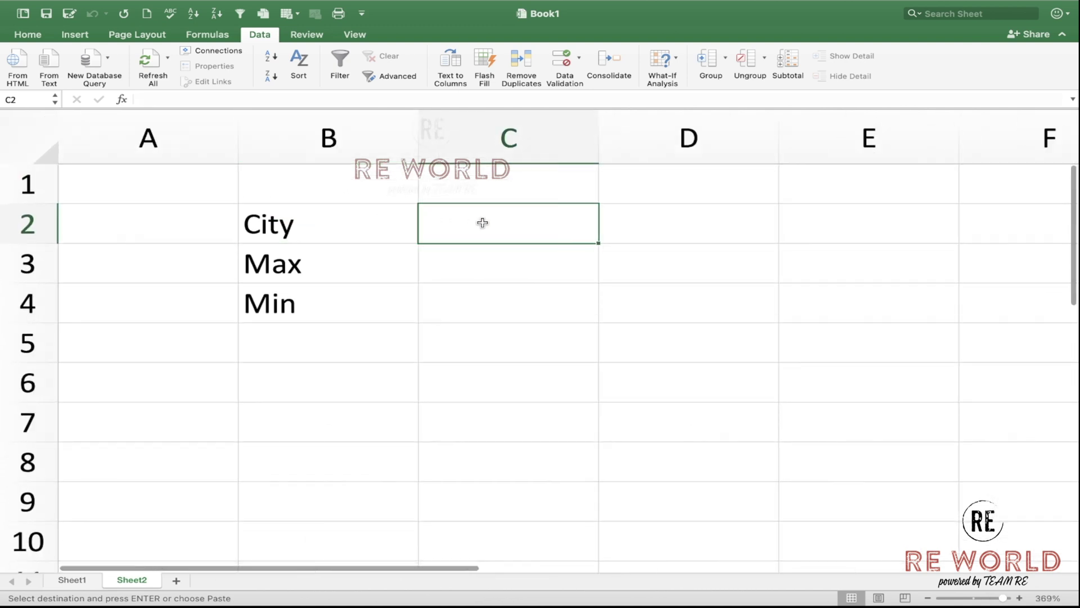
Add List data validation to C2 with source =Sheet1!$A$3:$A$12, the city names.
{"action": "left_click", "coordinate": [564, 60]}
{"action": "left_click", "coordinate": [465, 173]}
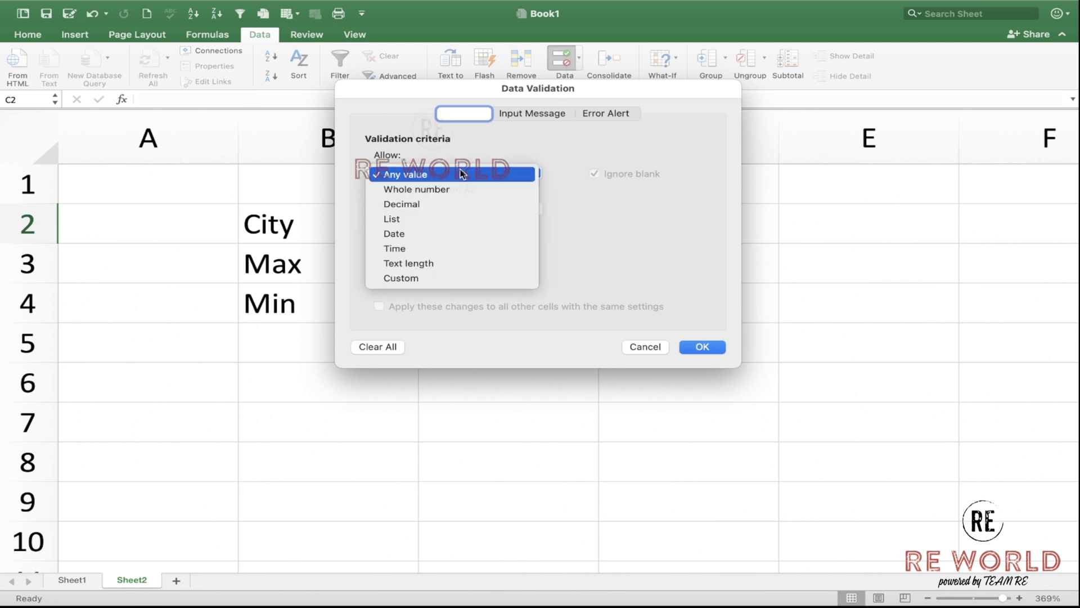
{"action": "left_click", "coordinate": [414, 219]}
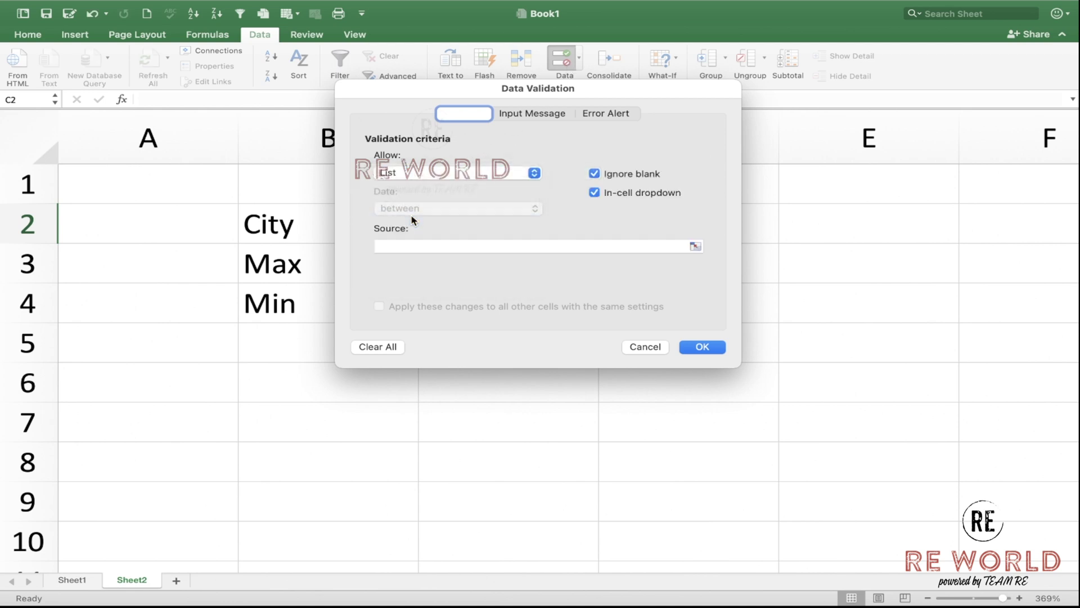
{"action": "left_click", "coordinate": [407, 248]}
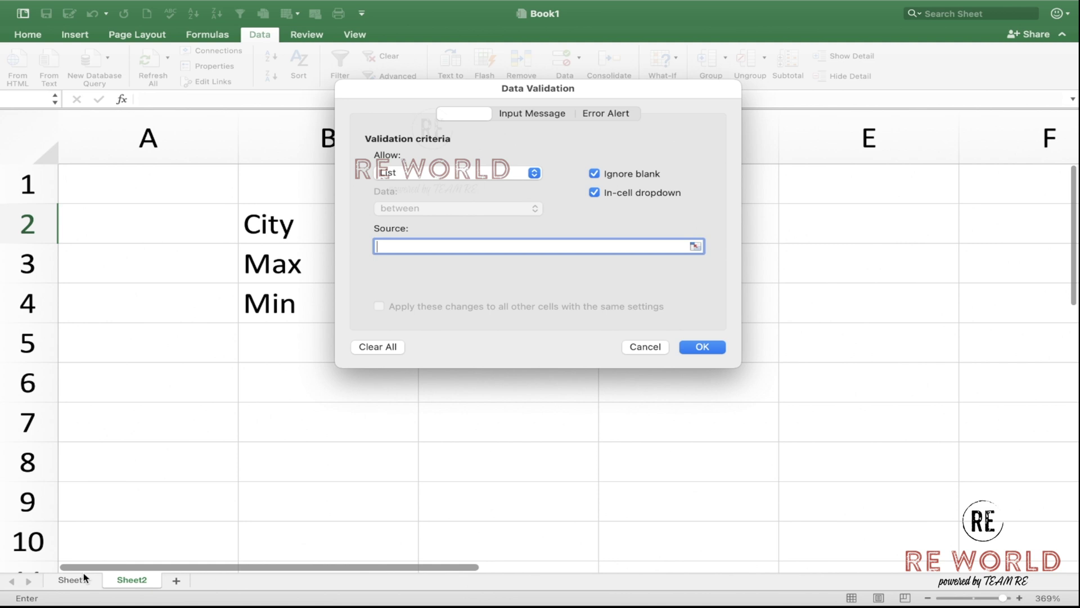
{"action": "left_click", "coordinate": [74, 588]}
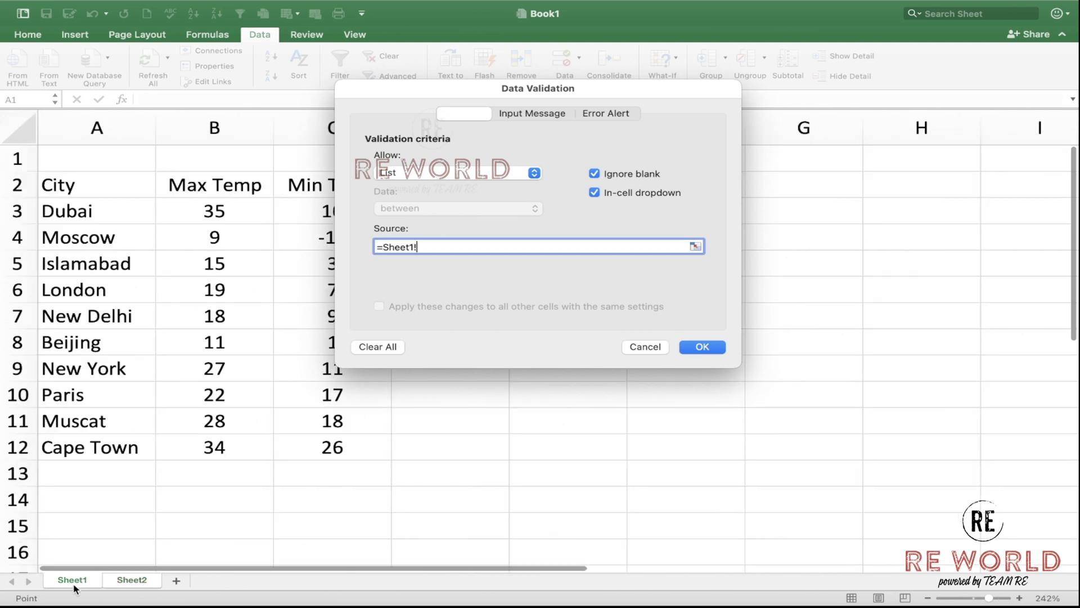
{"action": "left_click", "coordinate": [108, 211]}
{"action": "left_click_drag", "start_coordinate": [109, 313], "coordinate": [100, 447]}
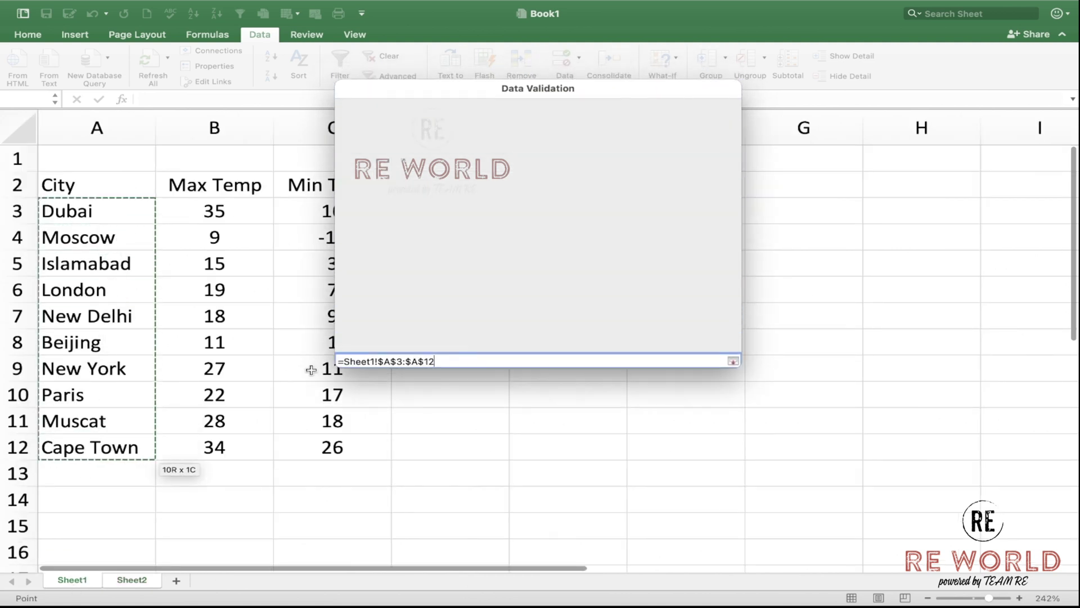
{"action": "left_click", "coordinate": [699, 346]}
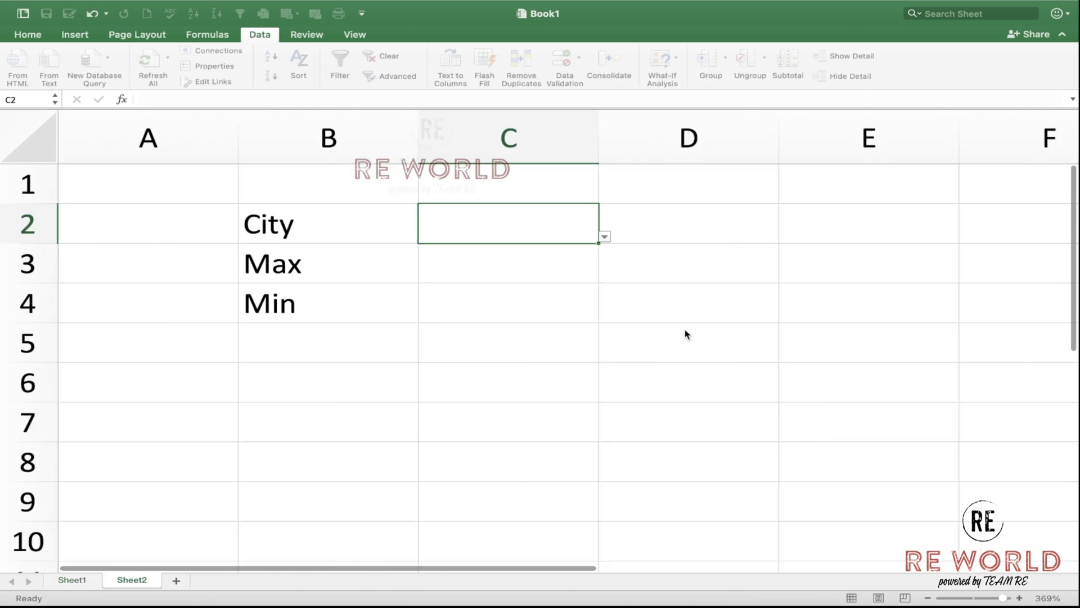
Choose Moscow from the new C2 city dropdown.
{"action": "left_click", "coordinate": [605, 236]}
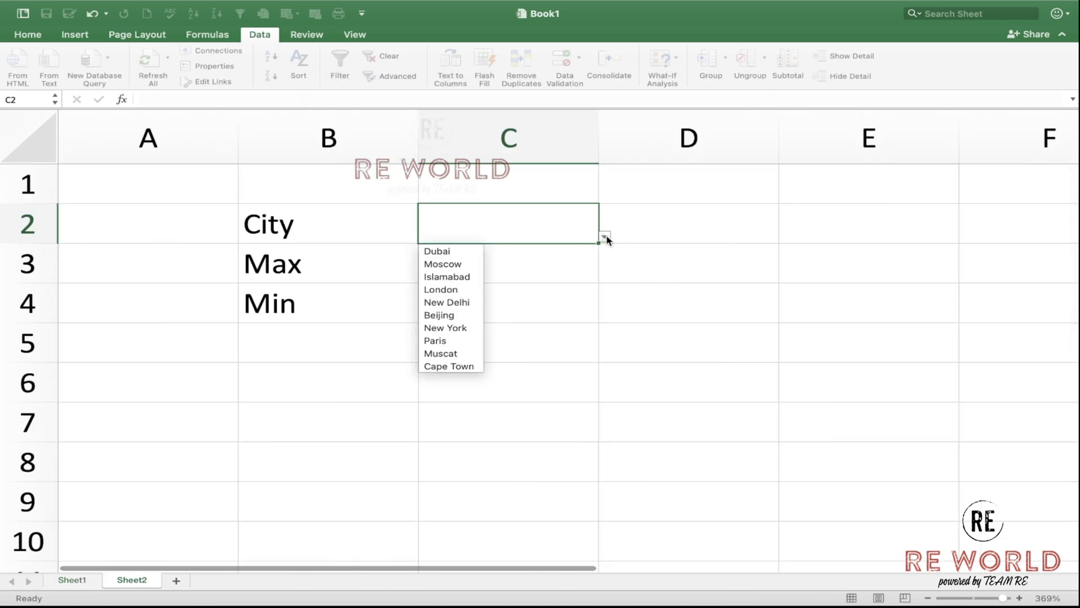
{"action": "left_click", "coordinate": [462, 267]}
{"action": "key", "text": "Return"}
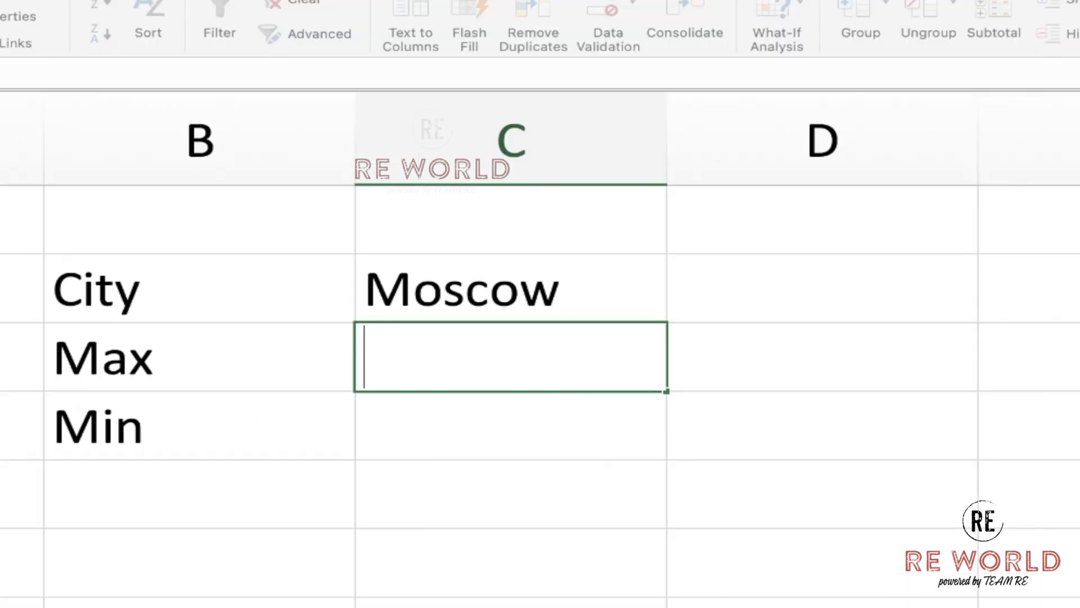
{"action": "type", "text": "=VLOOK"}
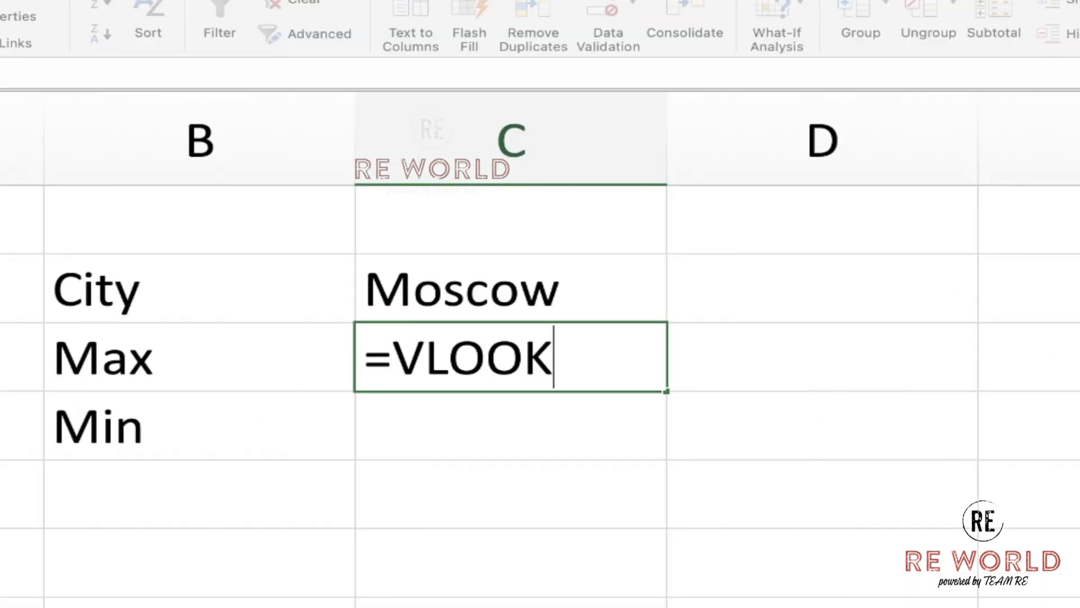
{"action": "type", "text": "UP("}
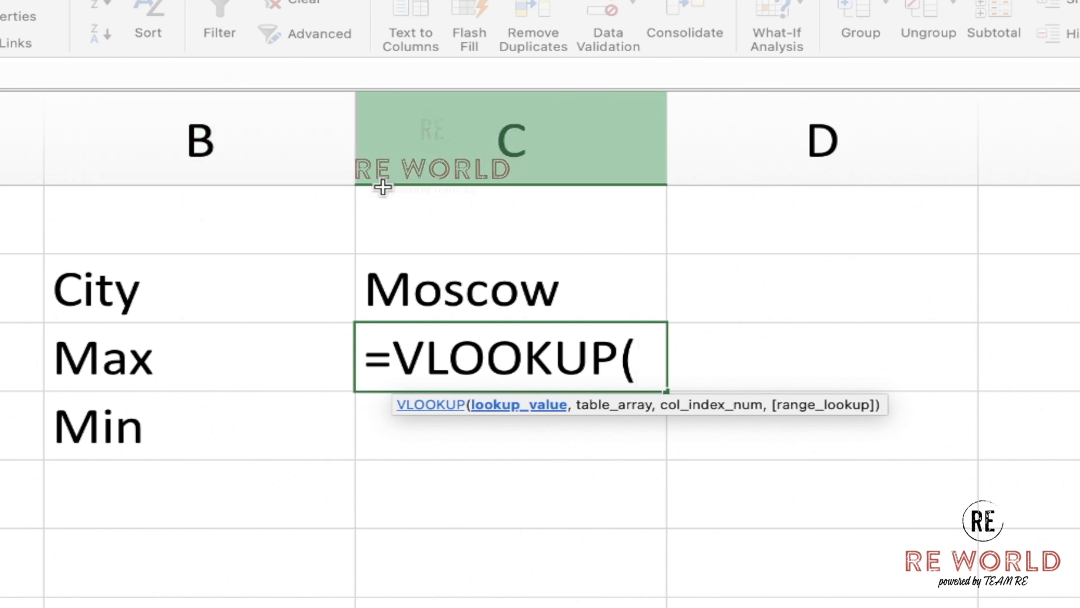
Enter =VLOOKUP(C2,Sheet1!A3:C12,2,0) in C3, returning Moscow's maximum of 9.
{"action": "left_click", "coordinate": [407, 269]}
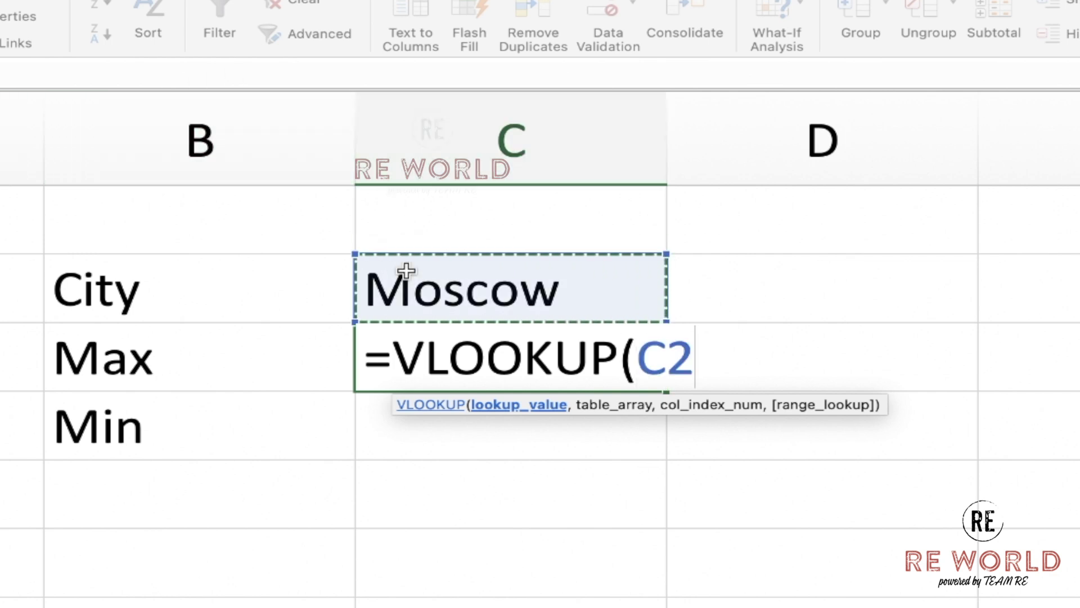
{"action": "type", "text": ","}
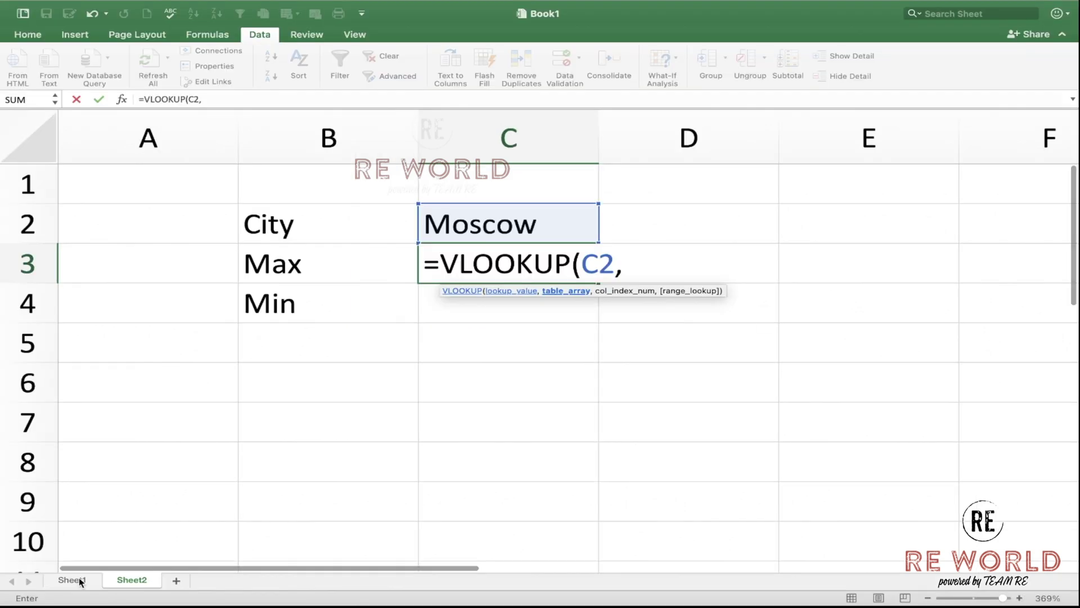
{"action": "left_click", "coordinate": [72, 580]}
{"action": "left_click_drag", "start_coordinate": [85, 215], "coordinate": [222, 255]}
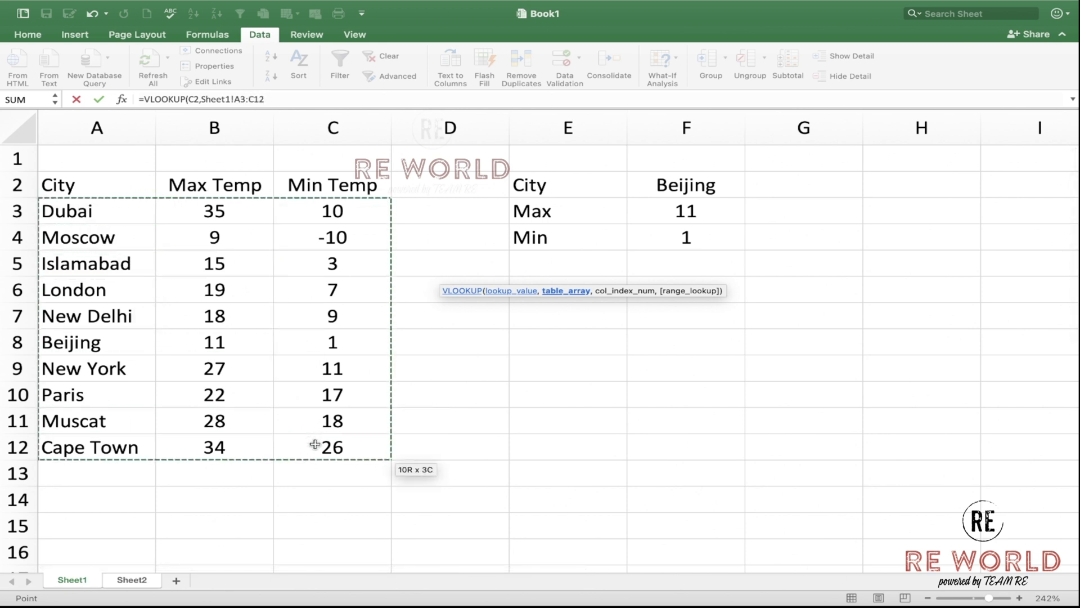
{"action": "left_click_drag", "start_coordinate": [221, 255], "coordinate": [317, 448]}
{"action": "type", "text": ",2"}
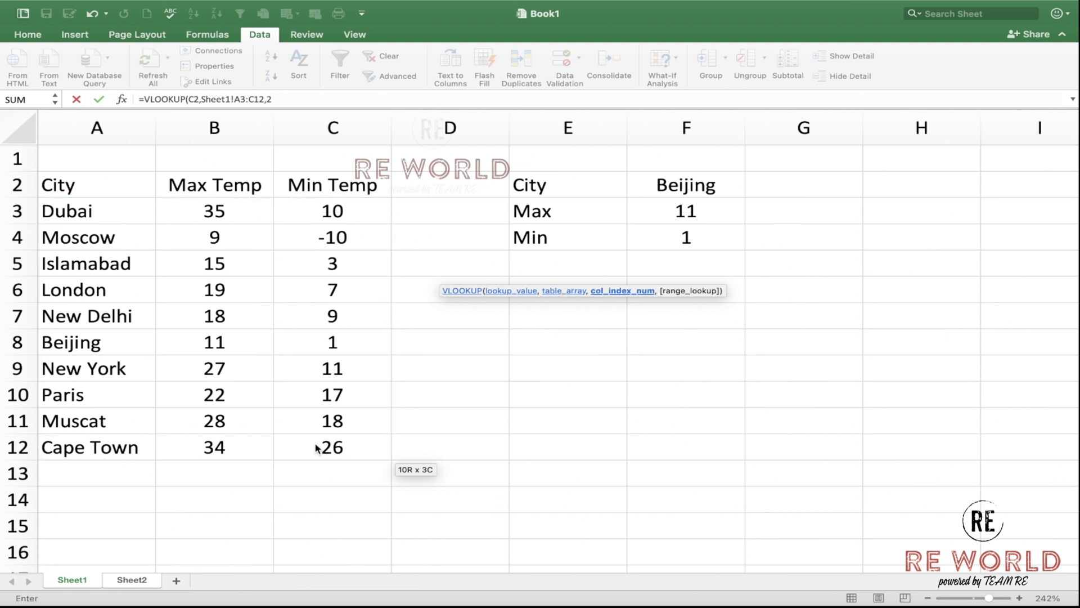
{"action": "type", "text": ",0"}
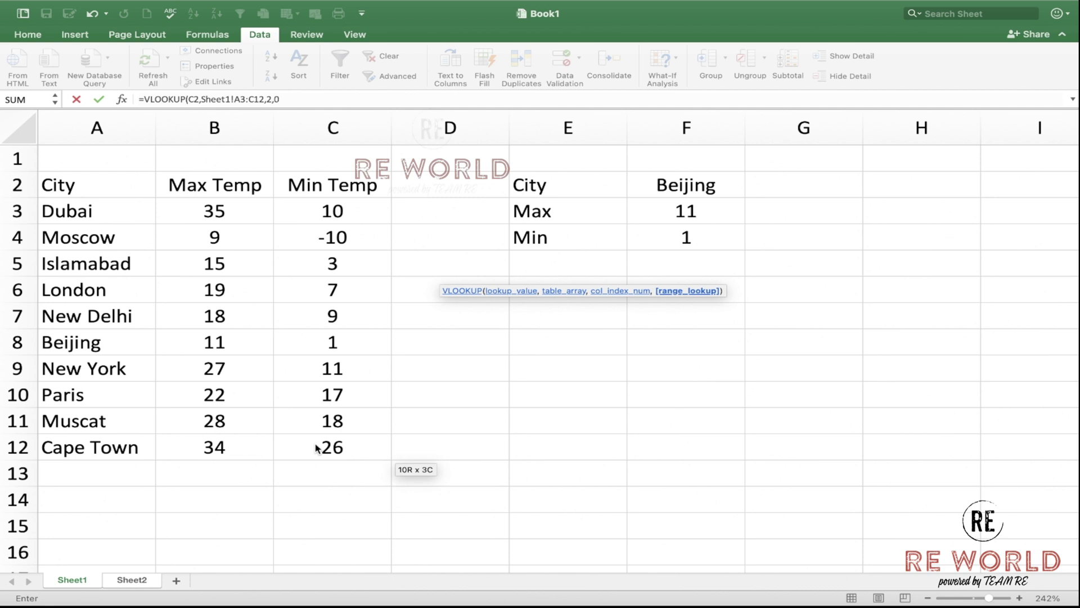
{"action": "type", "text": ")"}
{"action": "key", "text": "Return"}
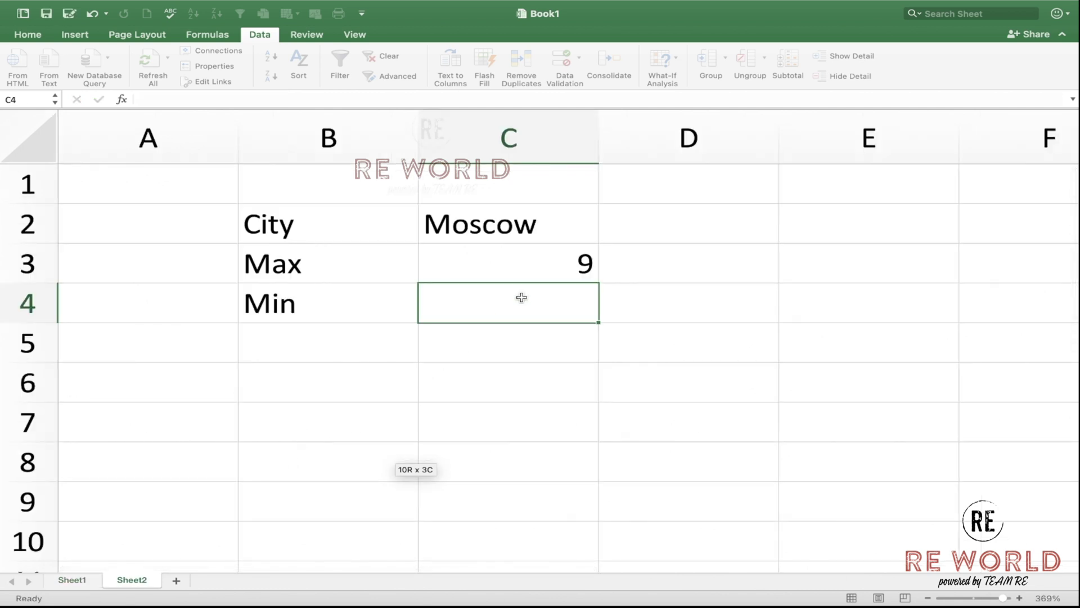
{"action": "left_click", "coordinate": [554, 271]}
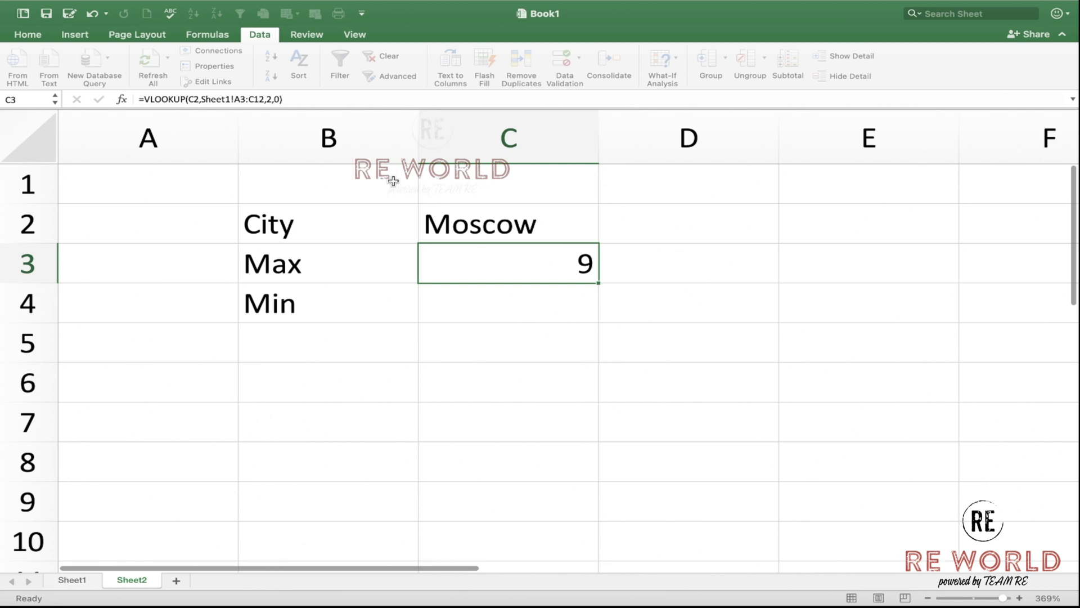
Center-align the city and result cells C2:C4.
{"action": "left_click", "coordinate": [25, 34]}
{"action": "left_click_drag", "start_coordinate": [491, 226], "coordinate": [485, 301]}
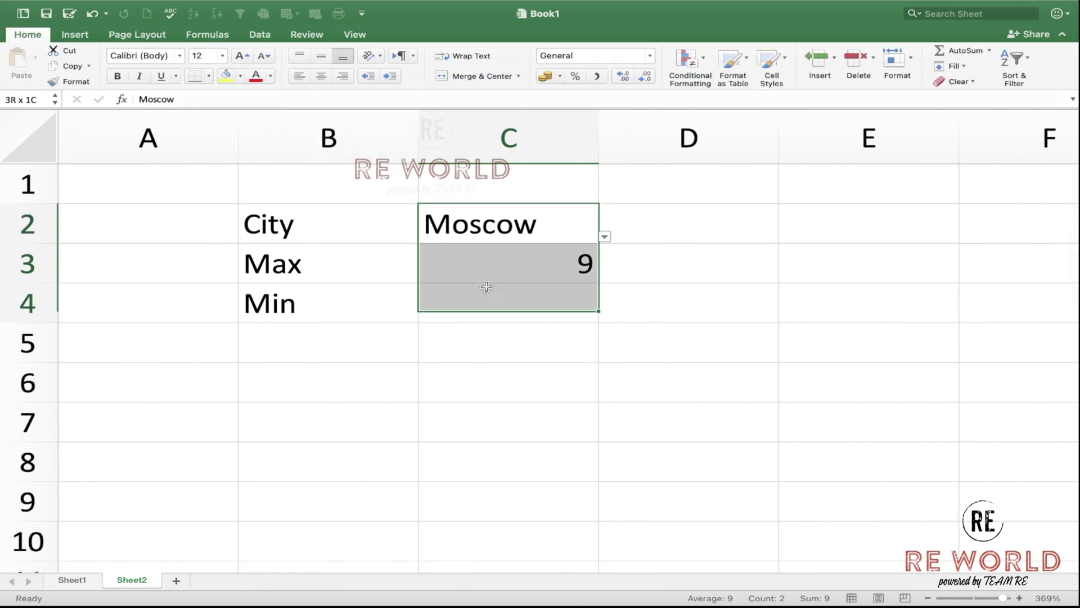
{"action": "left_click", "coordinate": [325, 81]}
Enter =VLOOKUP(C2,Sheet1!A3:C12,3,0) in C4, returning Moscow's minimum of -10.
{"action": "left_click", "coordinate": [533, 314]}
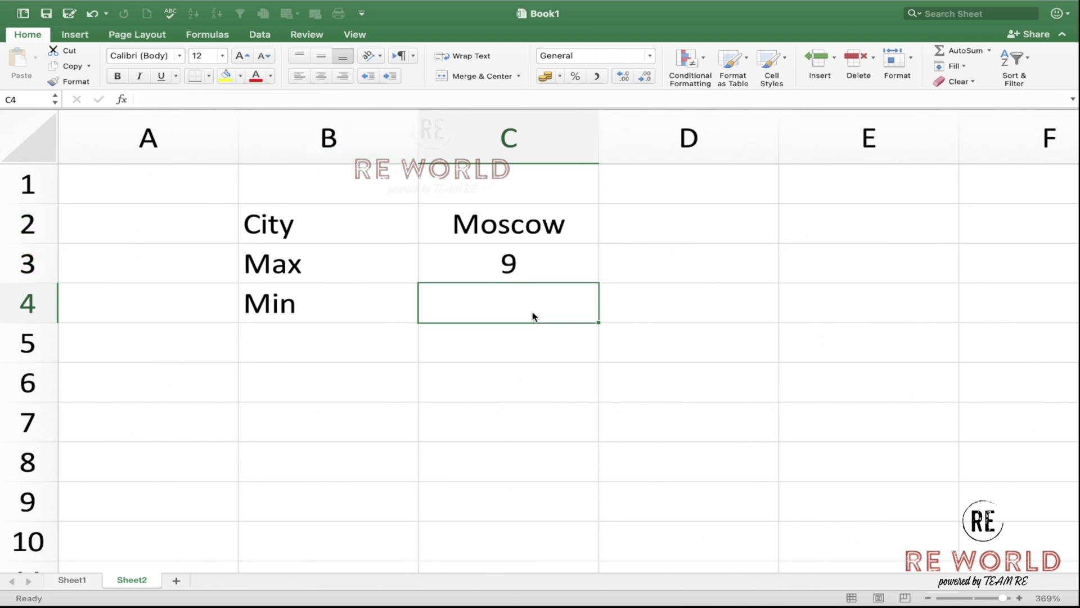
{"action": "type", "text": "="}
{"action": "type", "text": "VLOOK"}
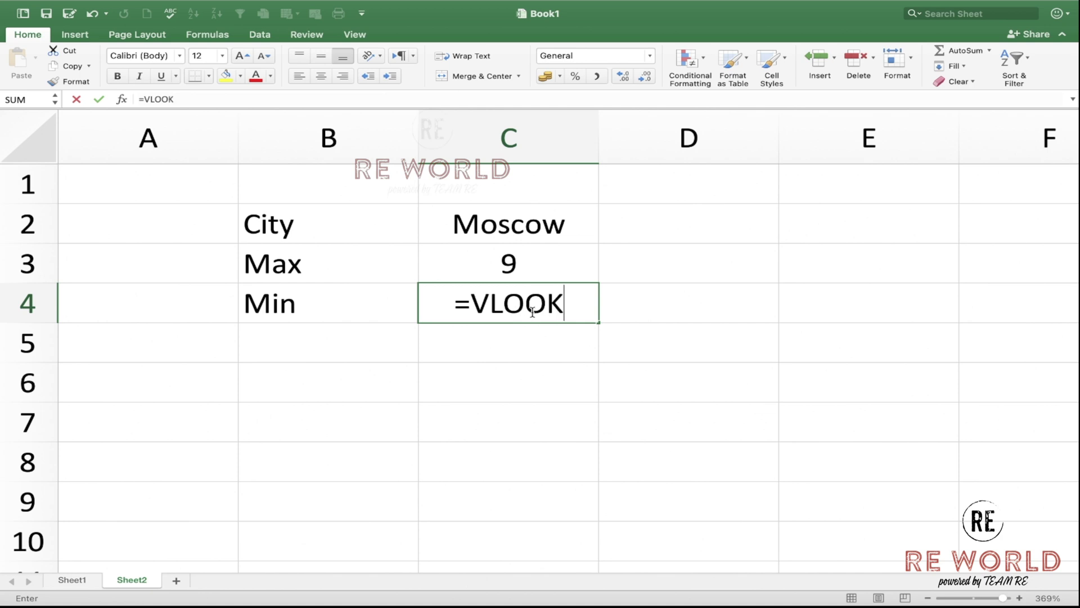
{"action": "type", "text": "UP("}
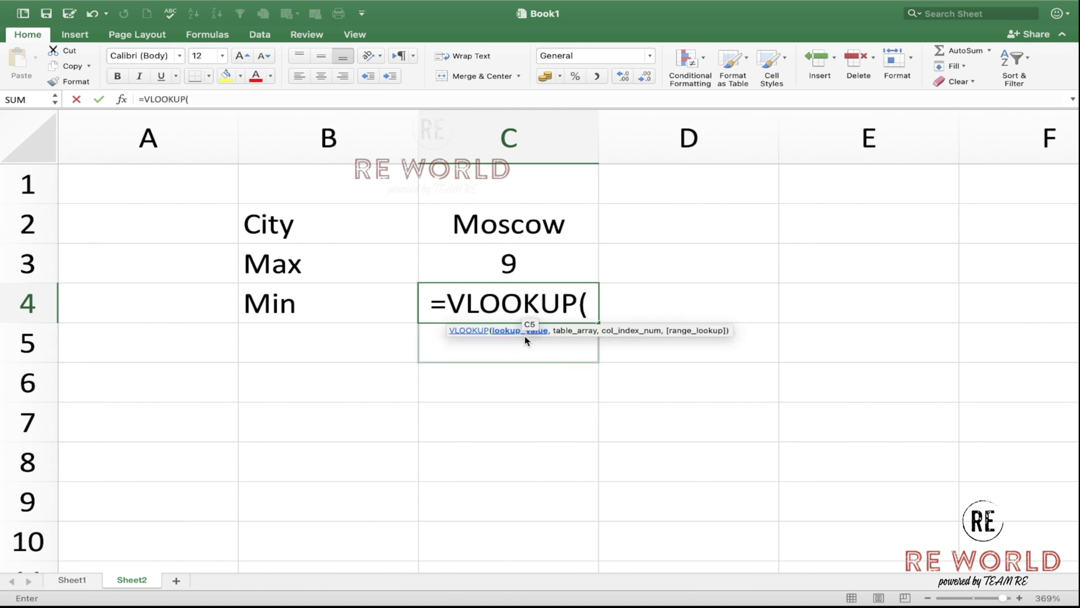
{"action": "left_click", "coordinate": [501, 226]}
{"action": "type", "text": ","}
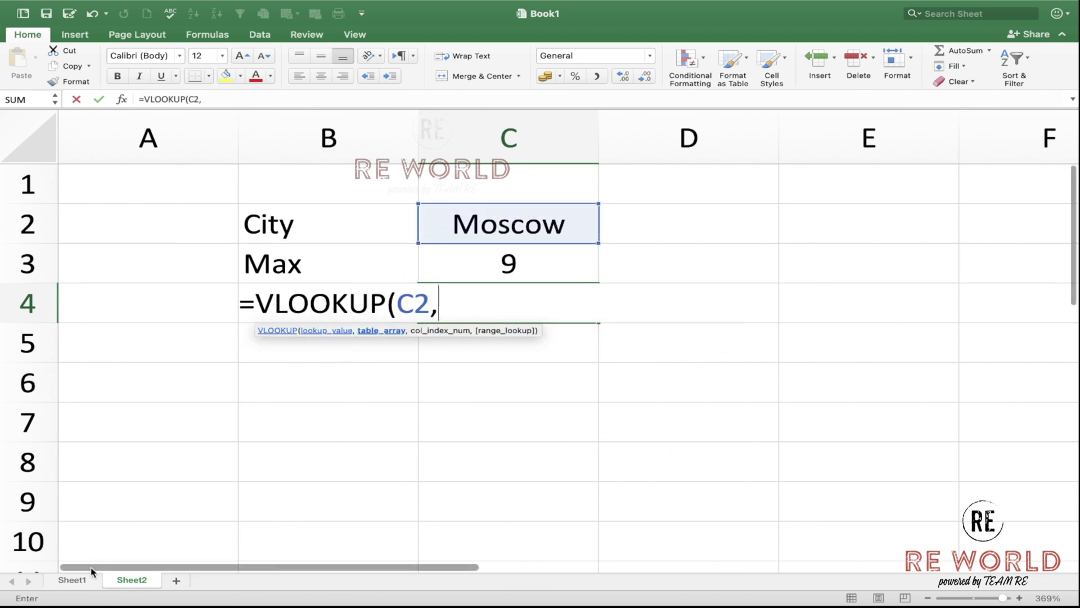
{"action": "left_click", "coordinate": [75, 582]}
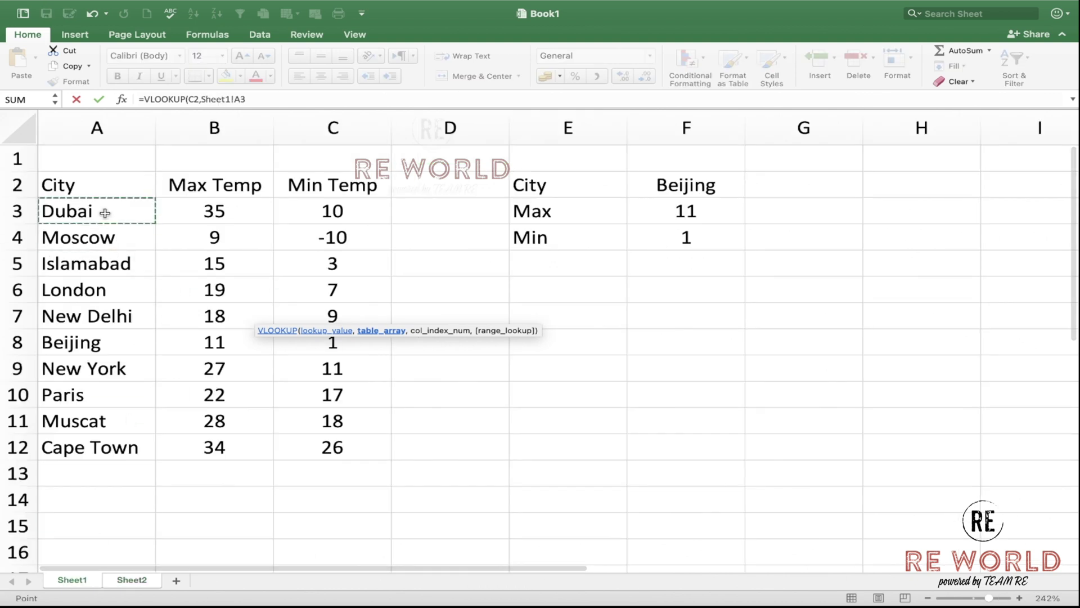
{"action": "mouse_move", "coordinate": [104, 212]}
{"action": "left_mouse_down"}
{"action": "mouse_move", "coordinate": [268, 279]}
{"action": "mouse_move", "coordinate": [346, 449]}
{"action": "left_mouse_up"}
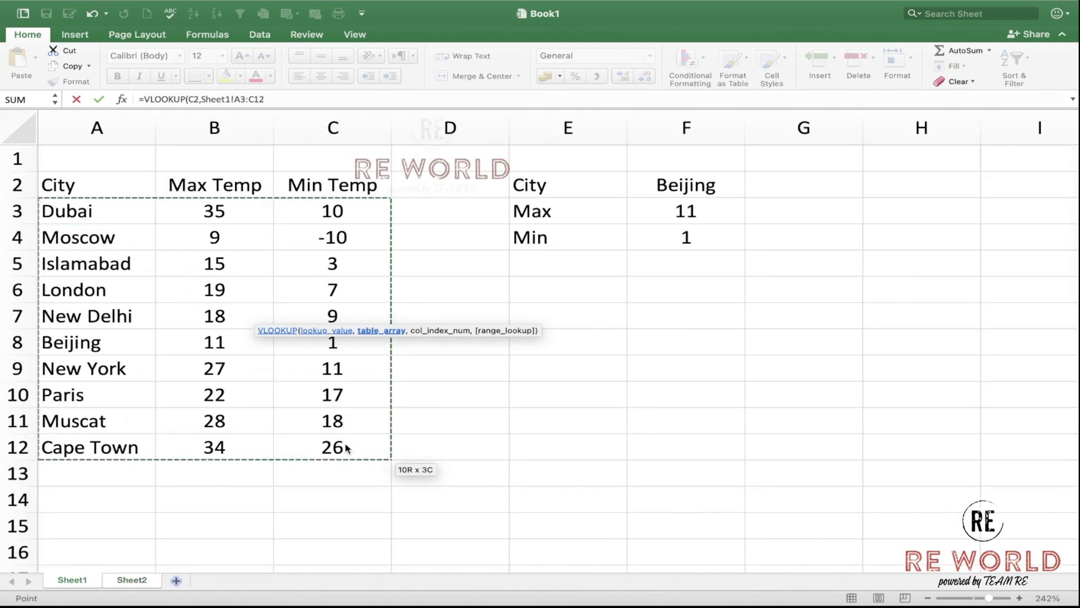
{"action": "type", "text": ","}
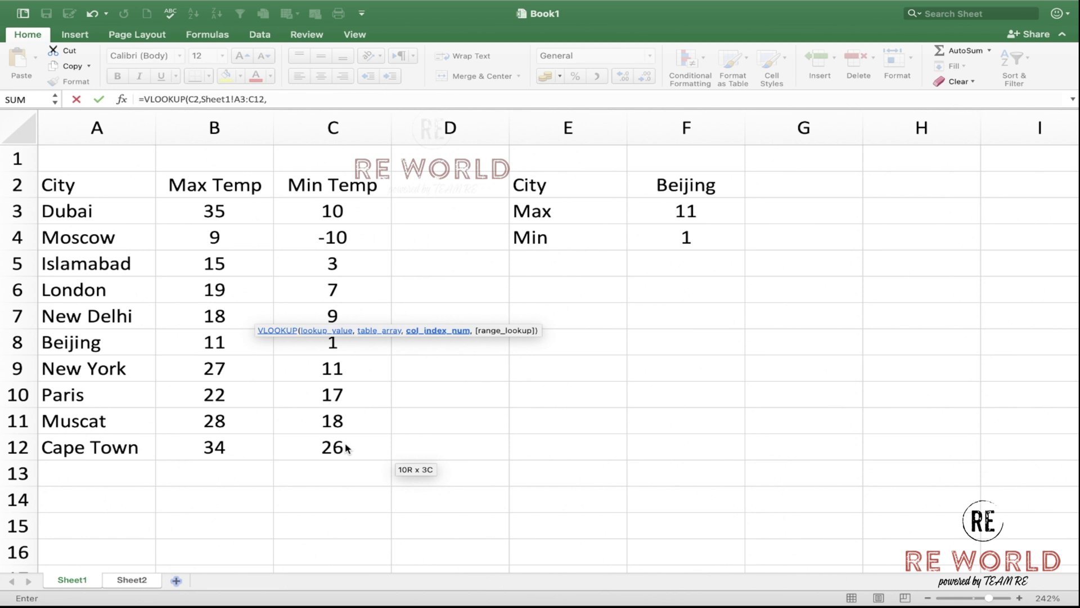
{"action": "type", "text": ")"}
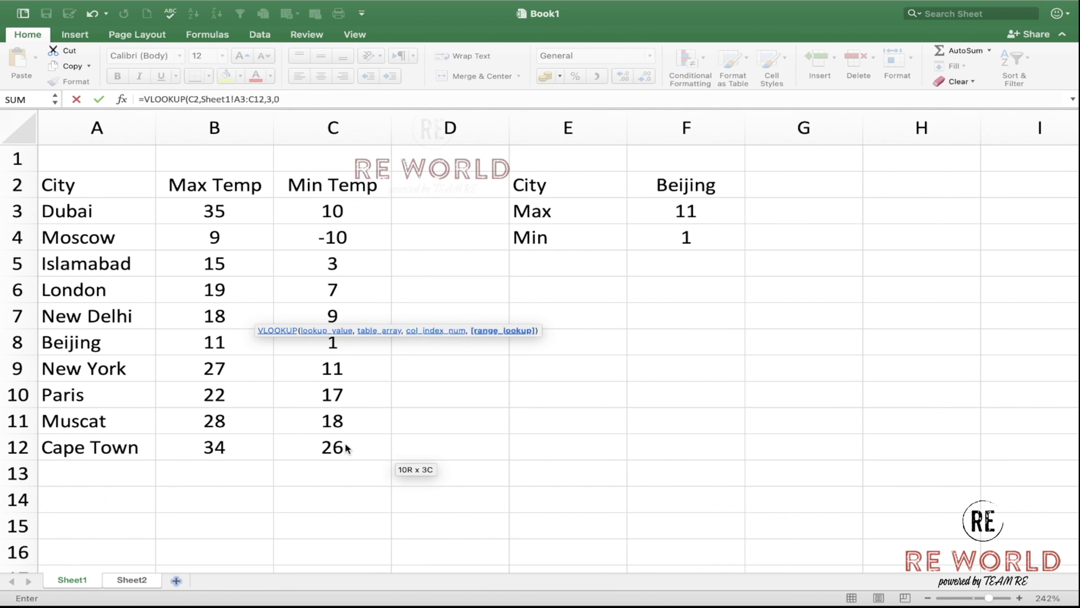
{"action": "key", "text": "Return"}
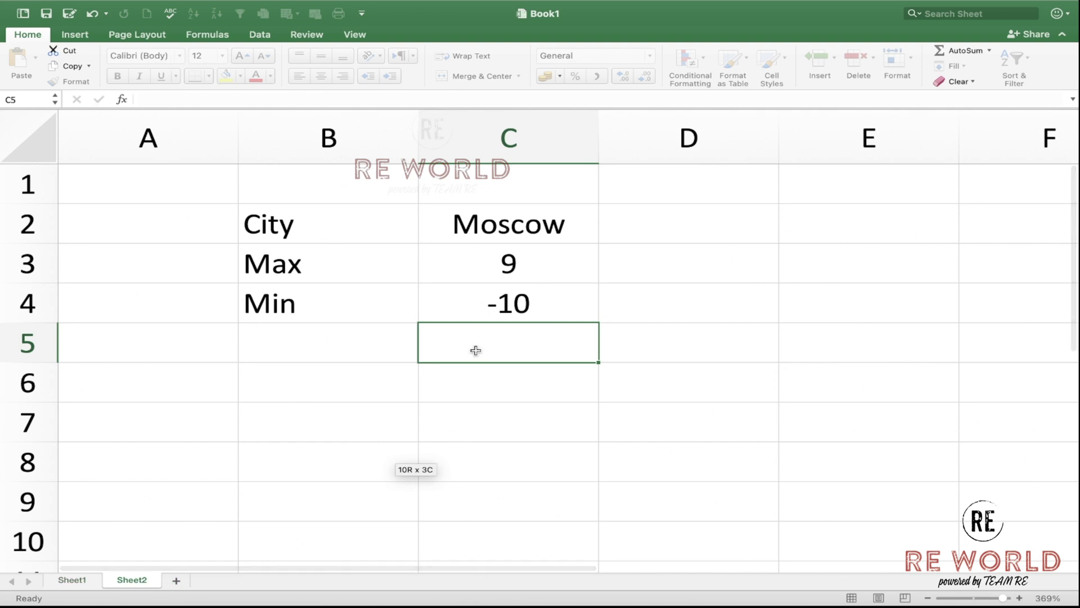
Switch the C2 city through New Delhi and Beijing to Muscat, showing Max 28, Min 18.
{"action": "left_click", "coordinate": [556, 212]}
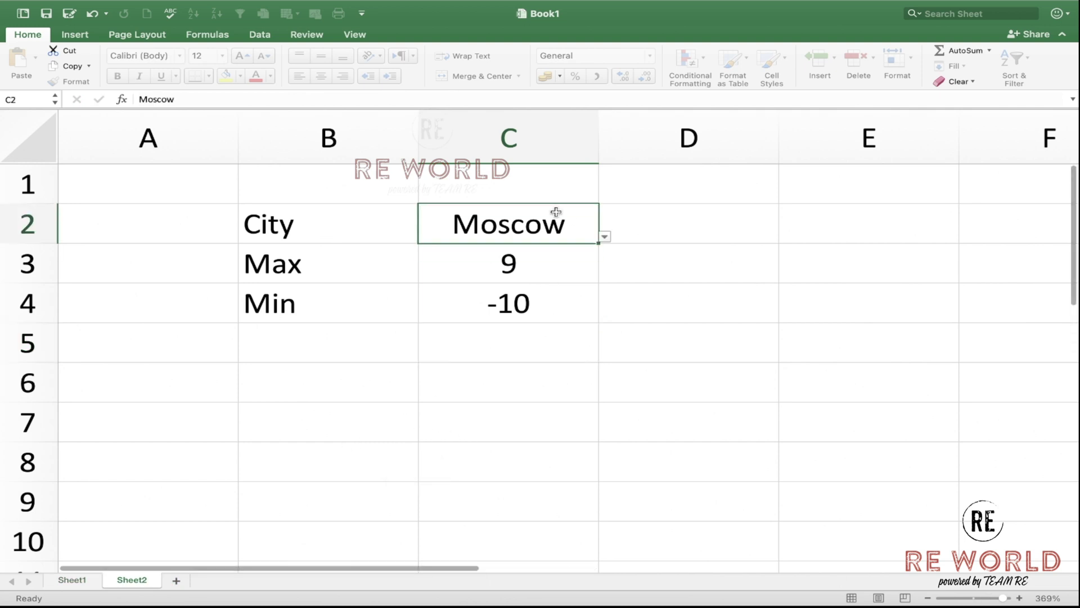
{"action": "left_click", "coordinate": [604, 238]}
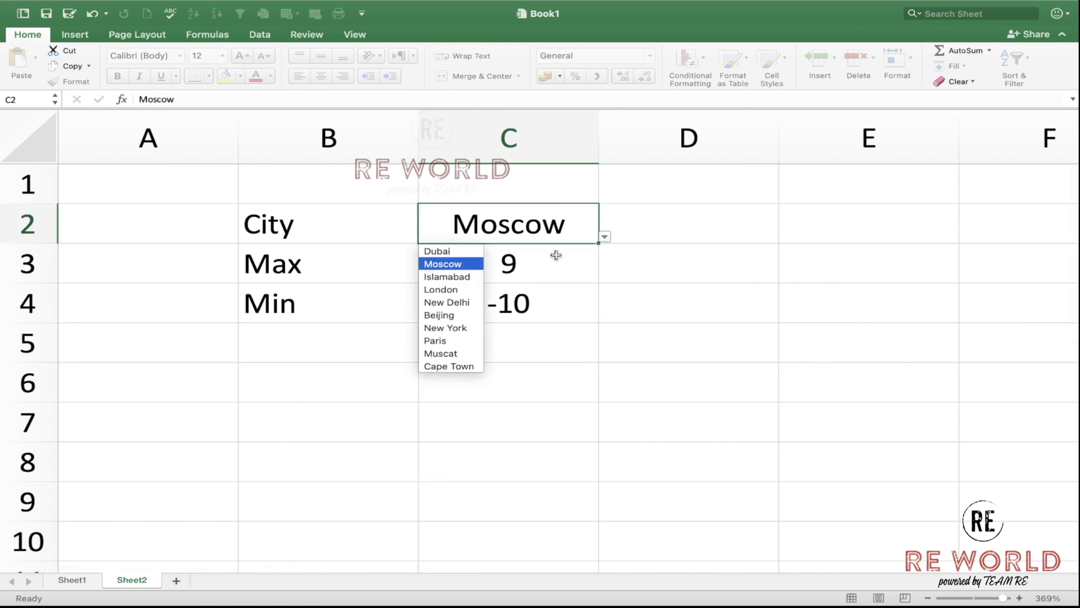
{"action": "left_click", "coordinate": [441, 305]}
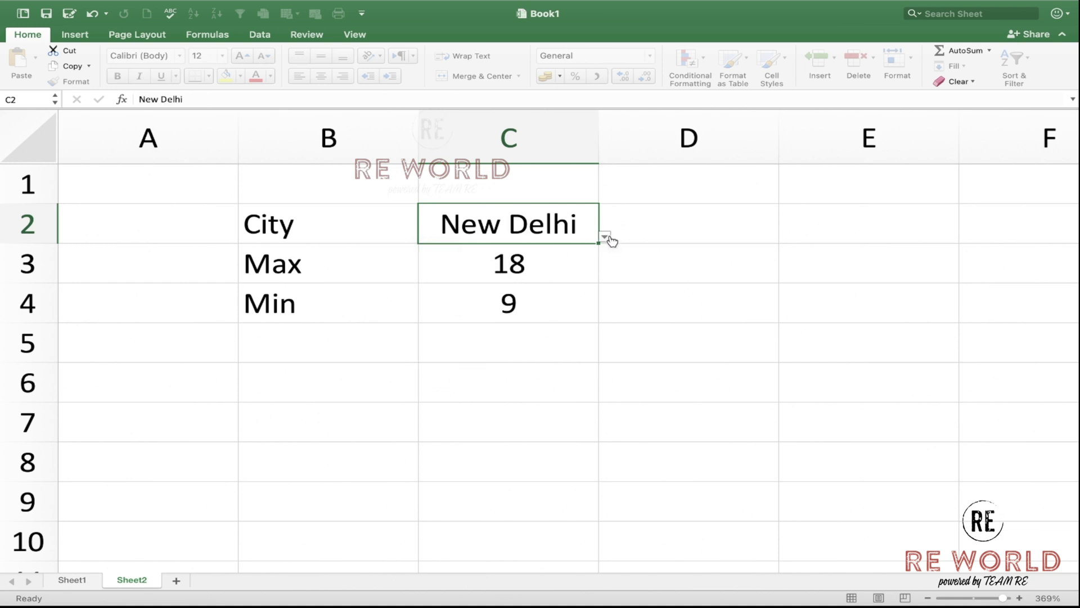
{"action": "left_click", "coordinate": [604, 237]}
{"action": "left_click", "coordinate": [458, 317]}
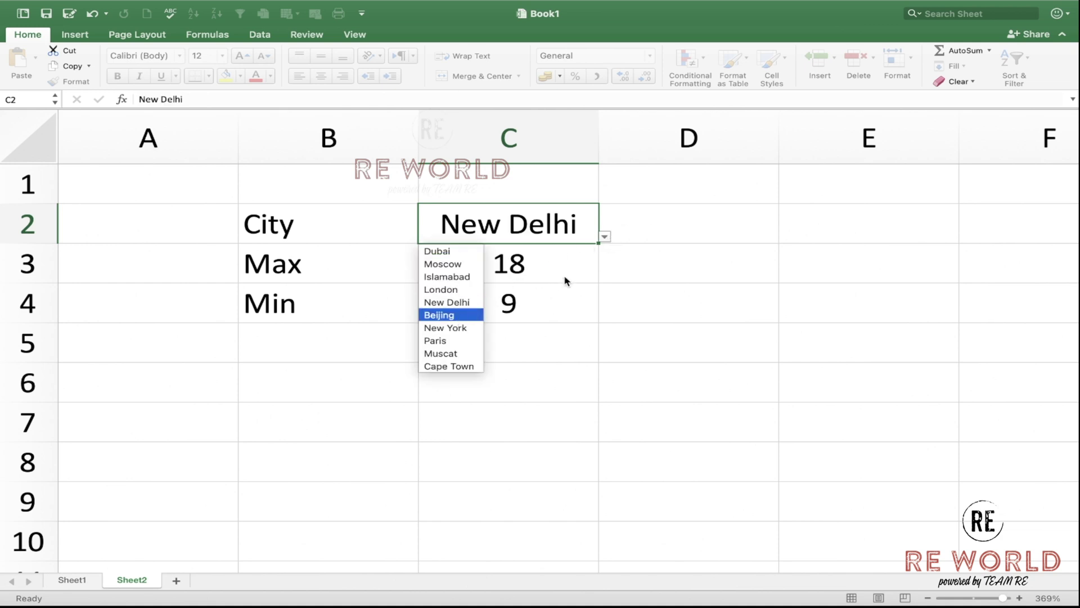
{"action": "left_click", "coordinate": [604, 237]}
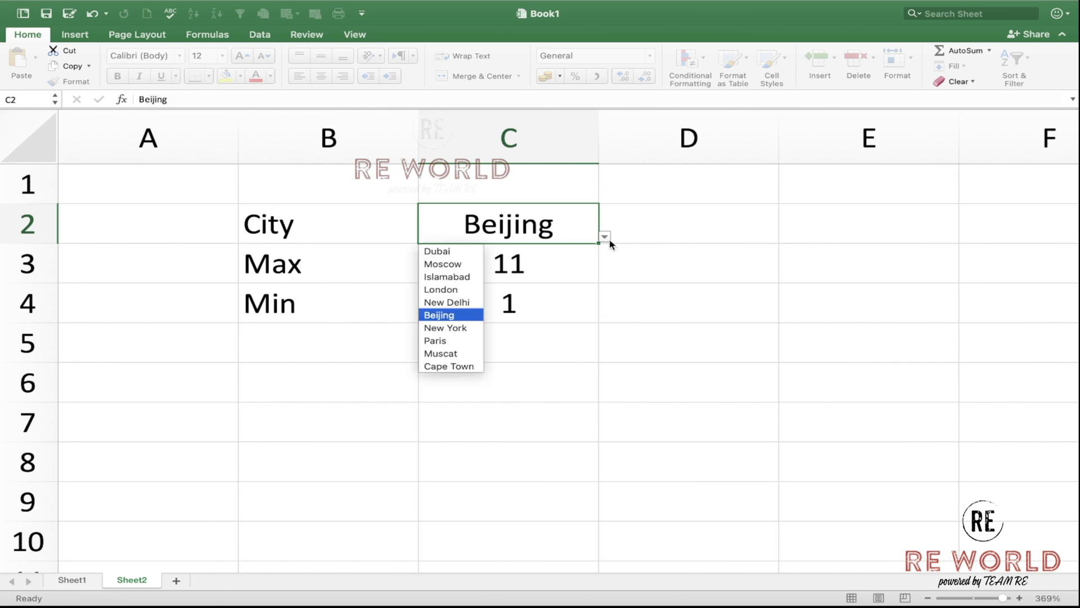
{"action": "left_click", "coordinate": [457, 352]}
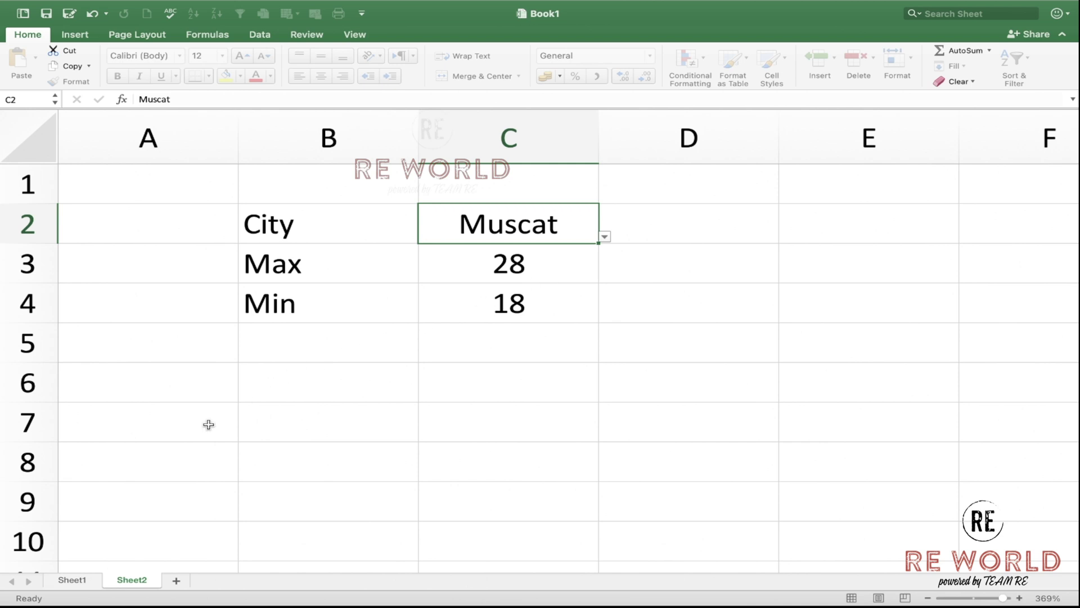
Return to Sheet1 and select cell E10 to clear the label selection.
{"action": "left_click", "coordinate": [73, 580]}
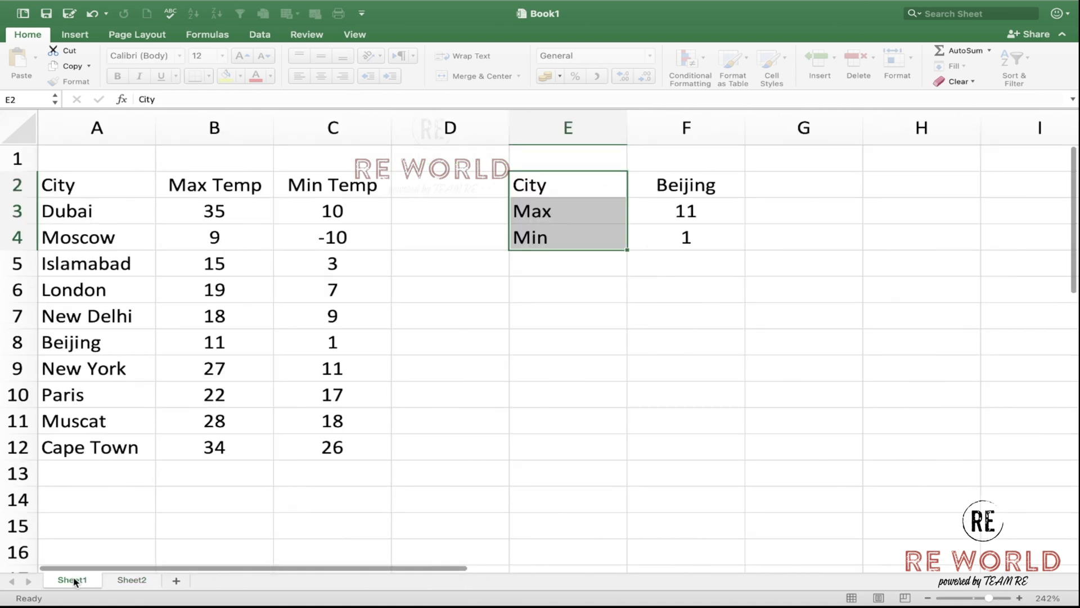
{"action": "left_click", "coordinate": [525, 398]}
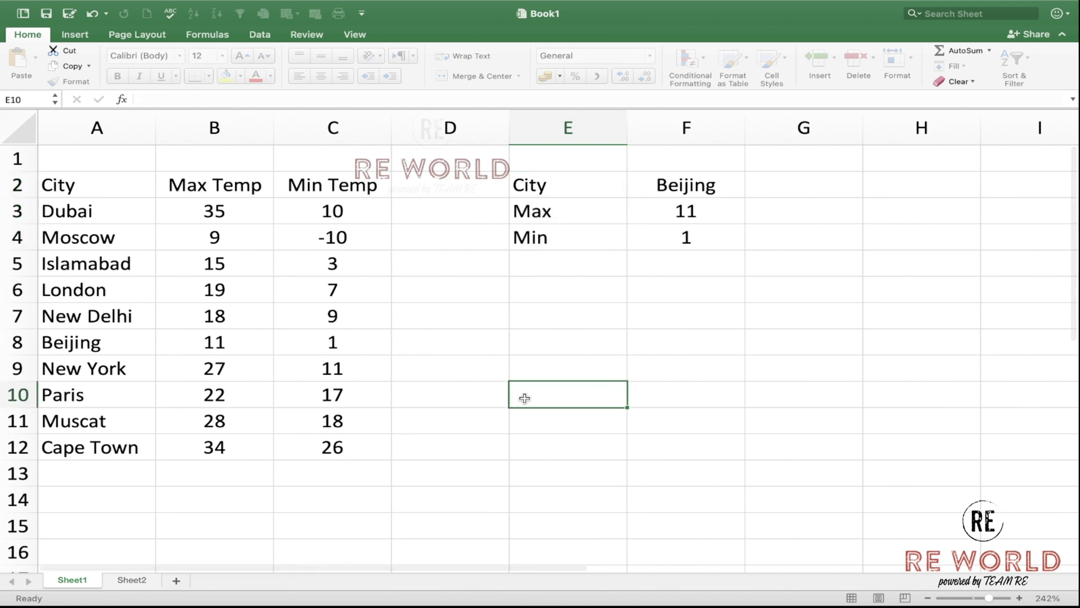